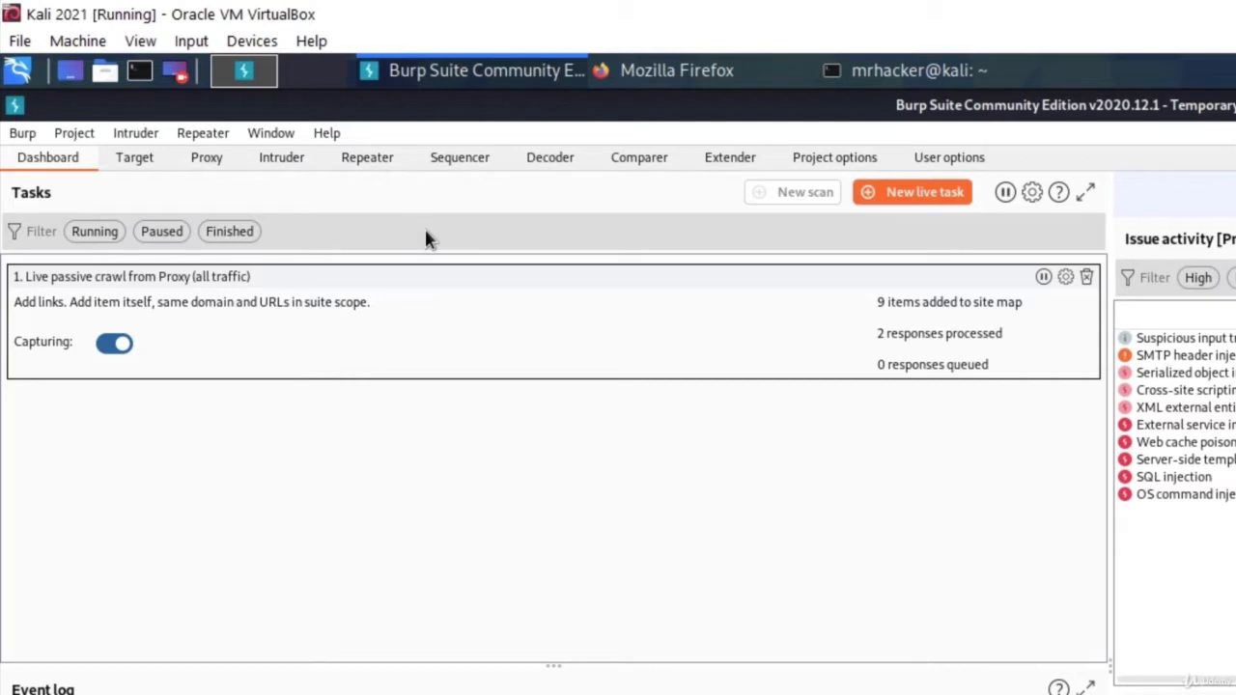
Open the Target site map, then browse to tesla.com in Firefox through the proxy.
{"action": "left_click", "coordinate": [133, 159]}
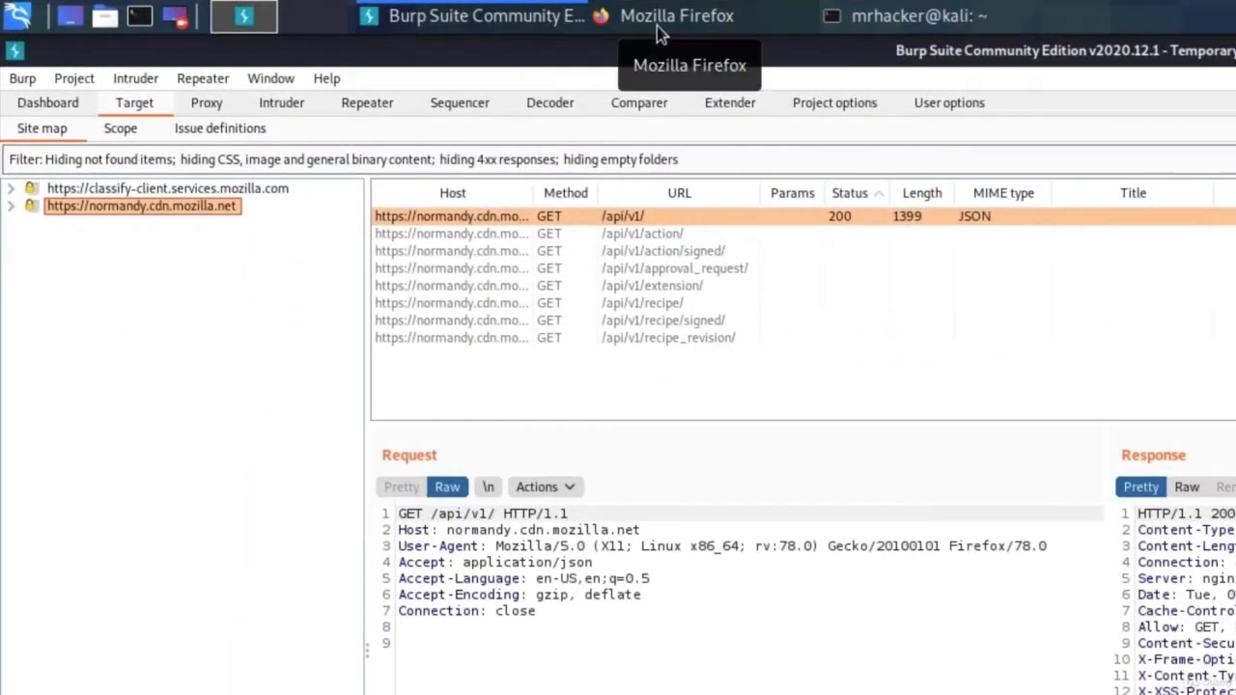
{"action": "left_click", "coordinate": [656, 26]}
{"action": "left_click", "coordinate": [556, 153]}
{"action": "type", "text": "te"}
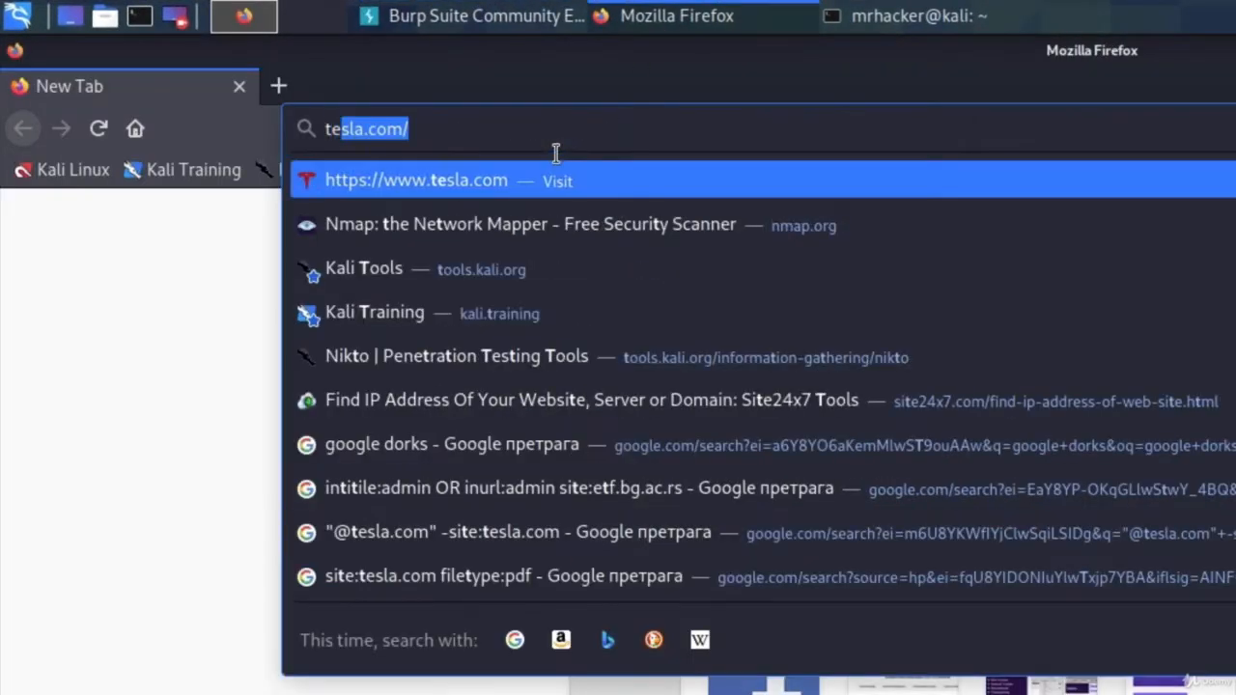
{"action": "type", "text": "sla.com"}
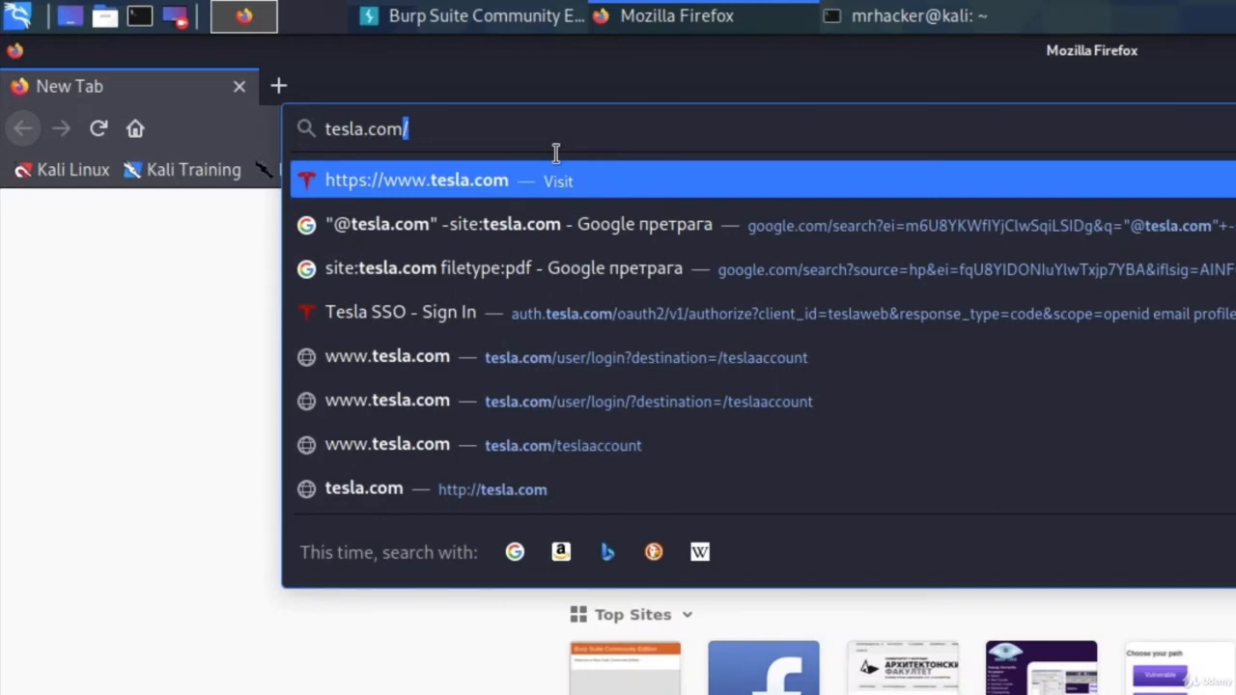
{"action": "key", "text": "Return"}
{"action": "key", "text": "alt+Tab"}
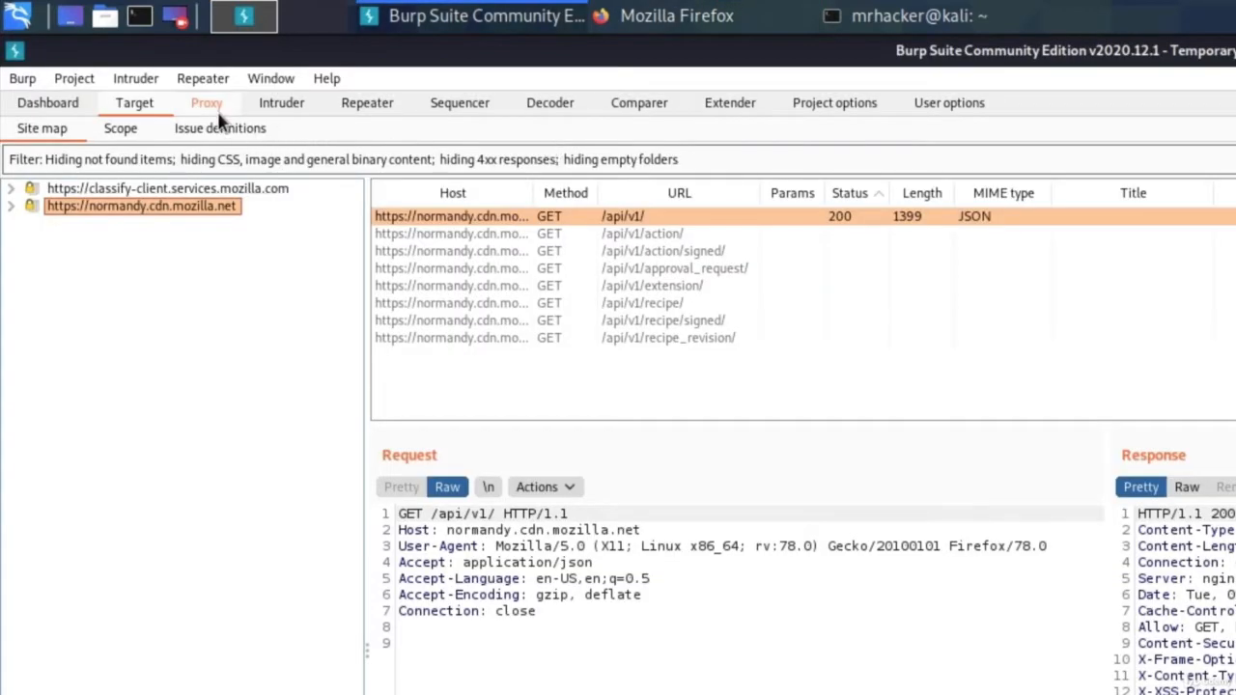
Turn proxy interception off so the held tesla.com request is forwarded.
{"action": "left_click", "coordinate": [215, 109]}
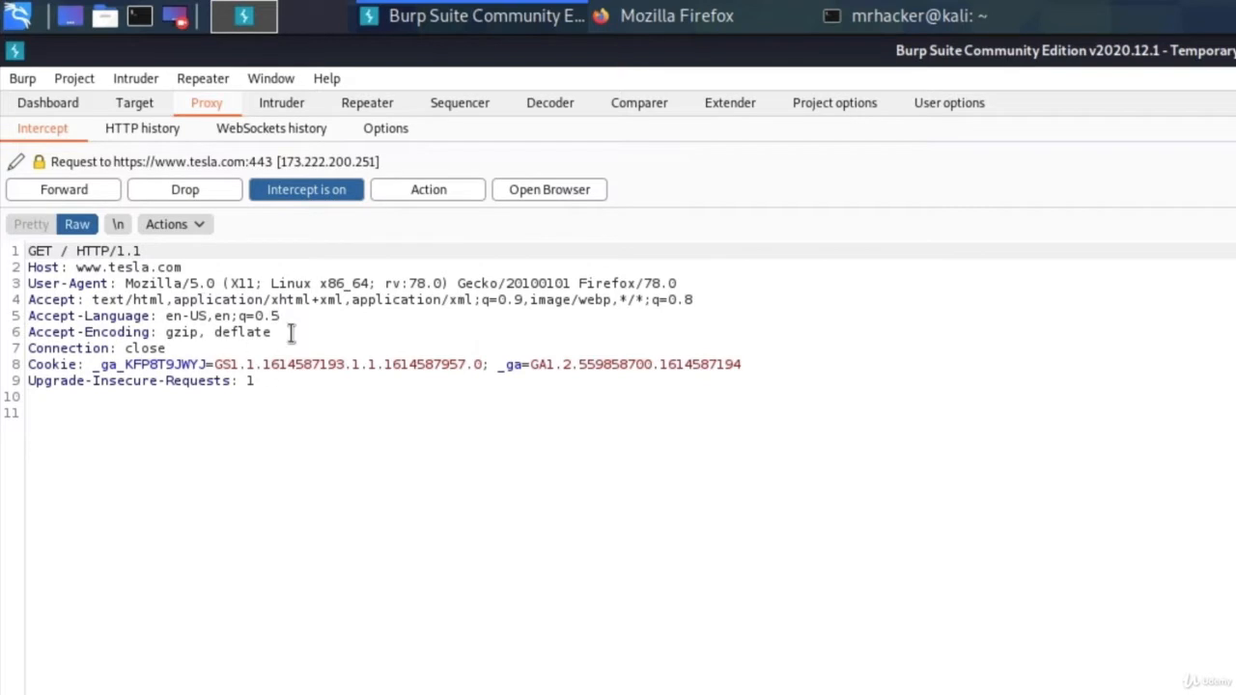
{"action": "left_click", "coordinate": [306, 191]}
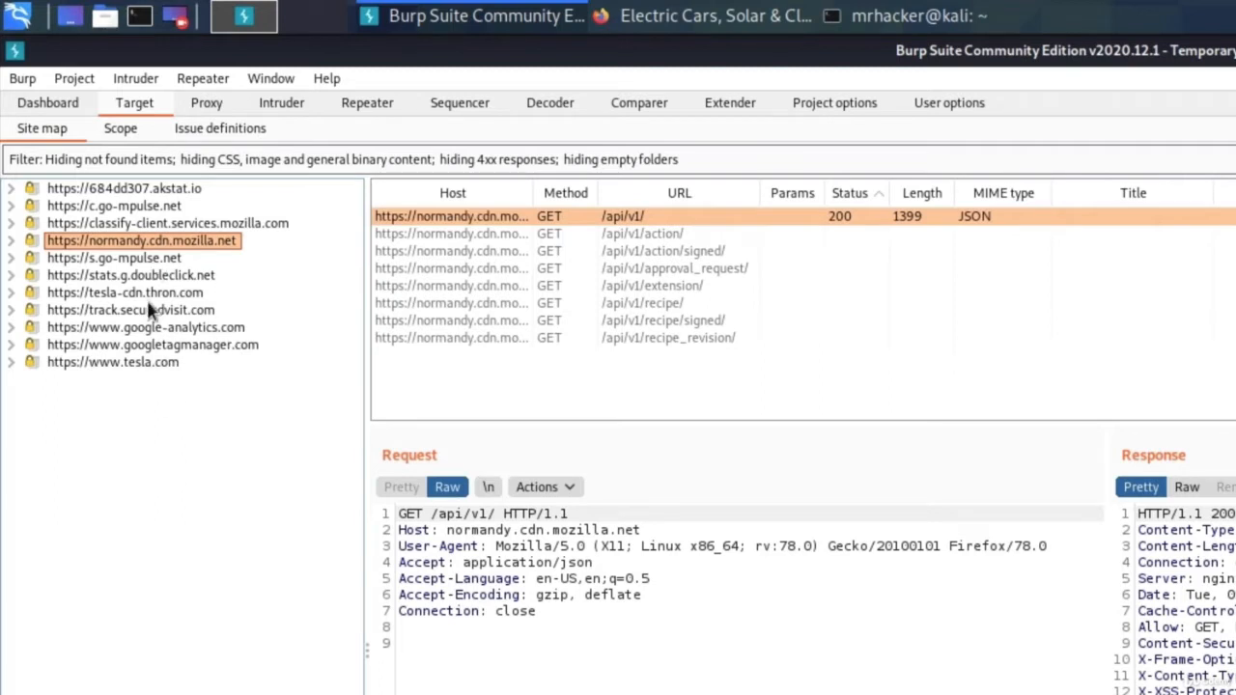
{"action": "left_click", "coordinate": [116, 365]}
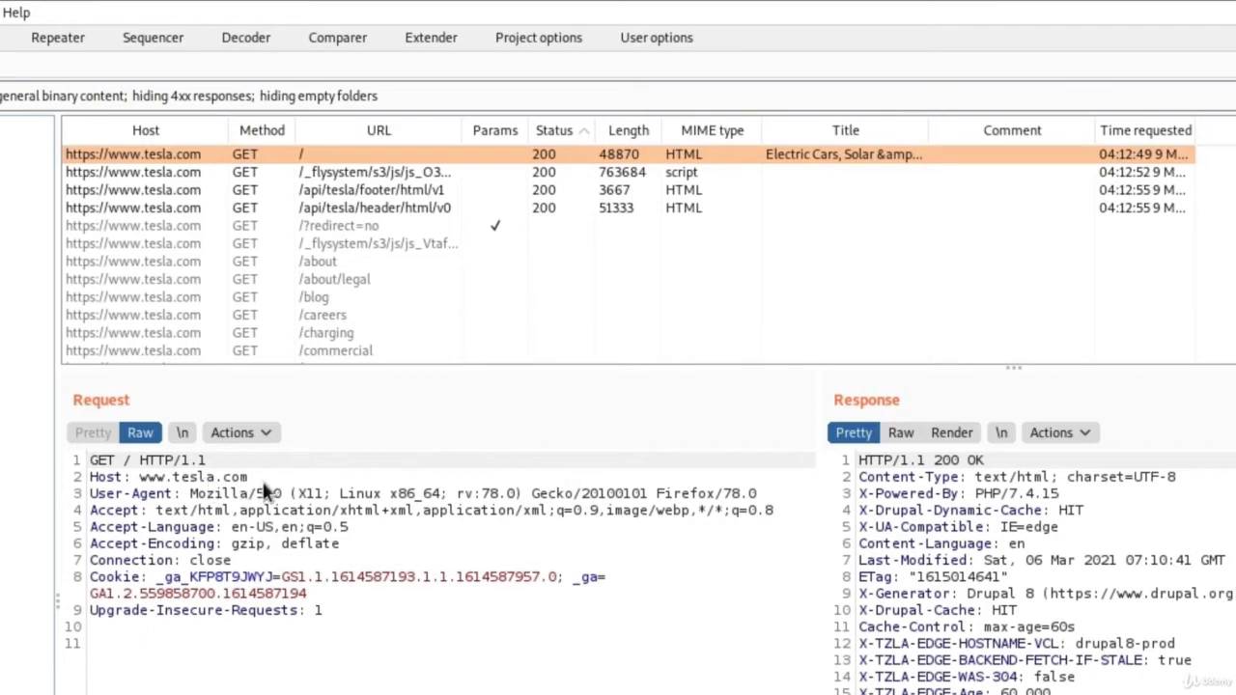
{"action": "left_click_drag", "start_coordinate": [363, 627], "coordinate": [53, 464]}
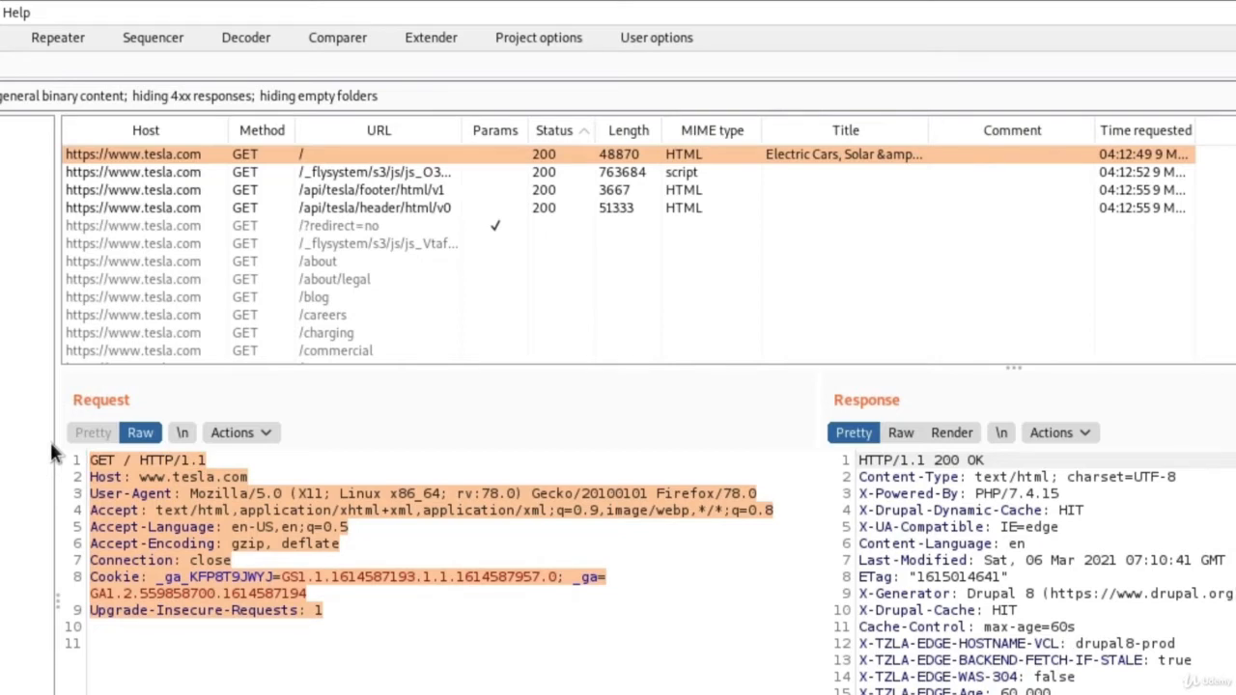
{"action": "left_click", "coordinate": [391, 635]}
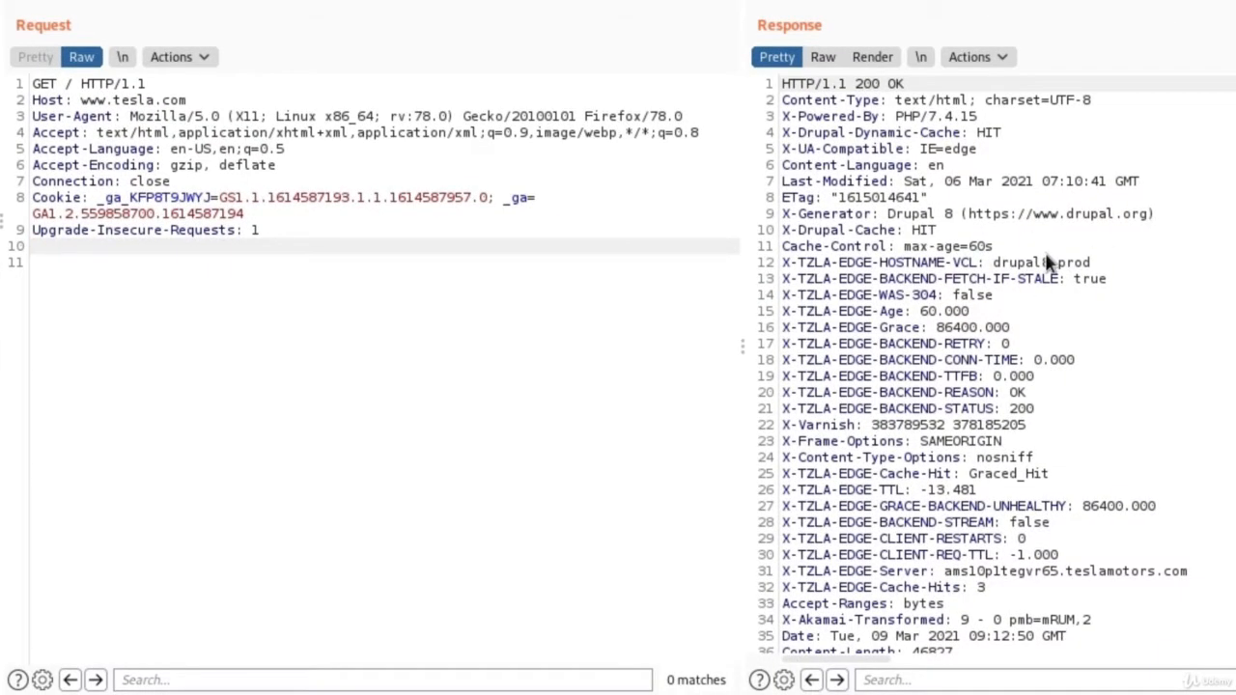
Scroll through the tesla.com homepage response and glance at the page in Firefox.
{"action": "scroll", "coordinate": [1098, 322], "scroll_direction": "down", "scroll_amount": 5}
{"action": "scroll", "coordinate": [1098, 322], "scroll_direction": "up", "scroll_amount": 5}
{"action": "scroll", "coordinate": [1004, 220], "scroll_direction": "down", "scroll_amount": 4}
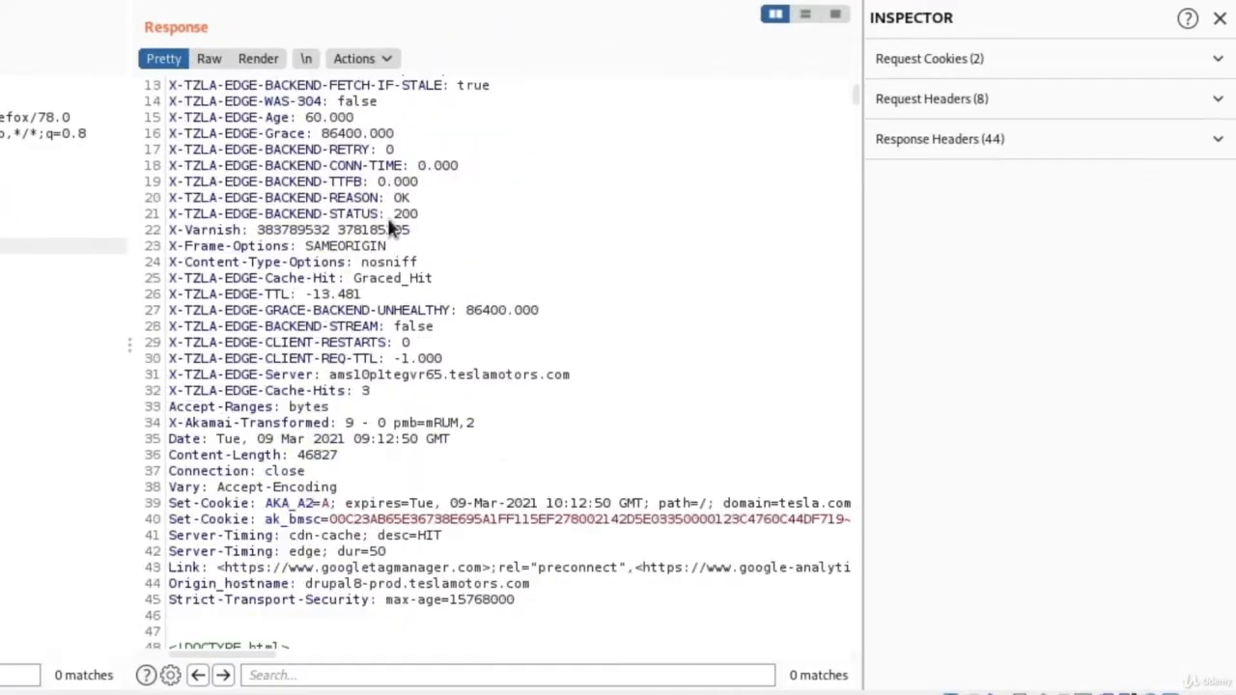
{"action": "scroll", "coordinate": [387, 220], "scroll_direction": "down", "scroll_amount": 5}
{"action": "scroll", "coordinate": [384, 211], "scroll_direction": "down", "scroll_amount": 4}
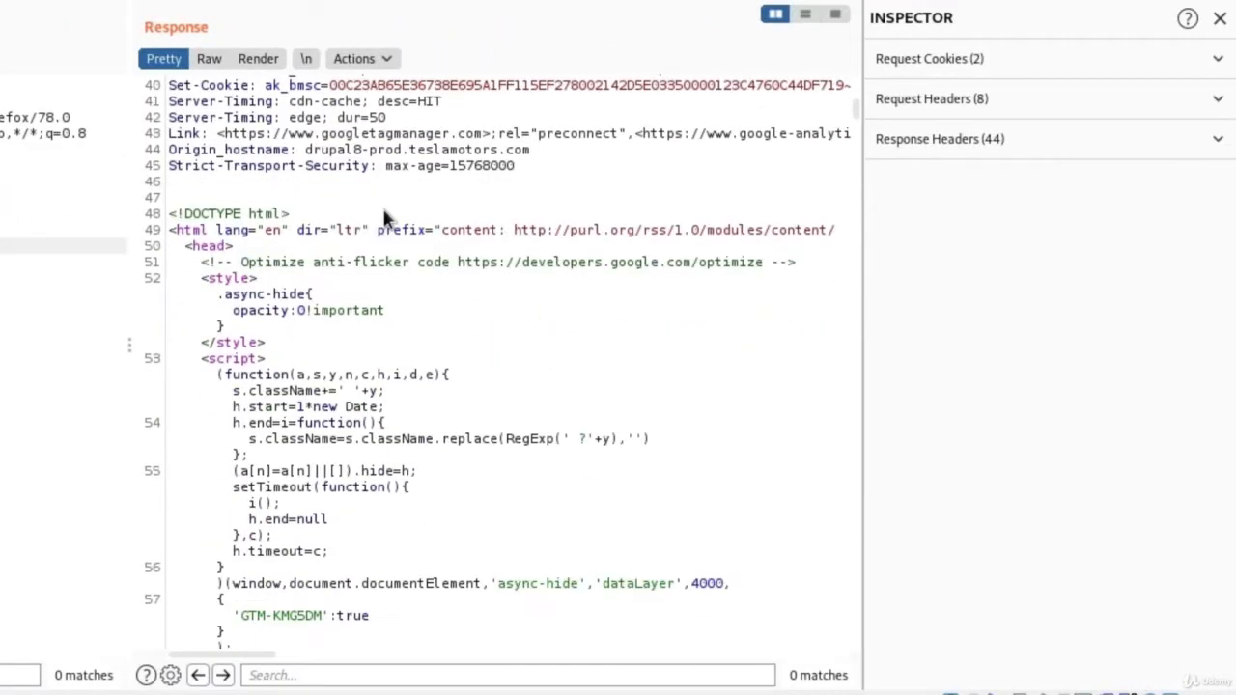
{"action": "scroll", "coordinate": [384, 218], "scroll_direction": "down", "scroll_amount": 15}
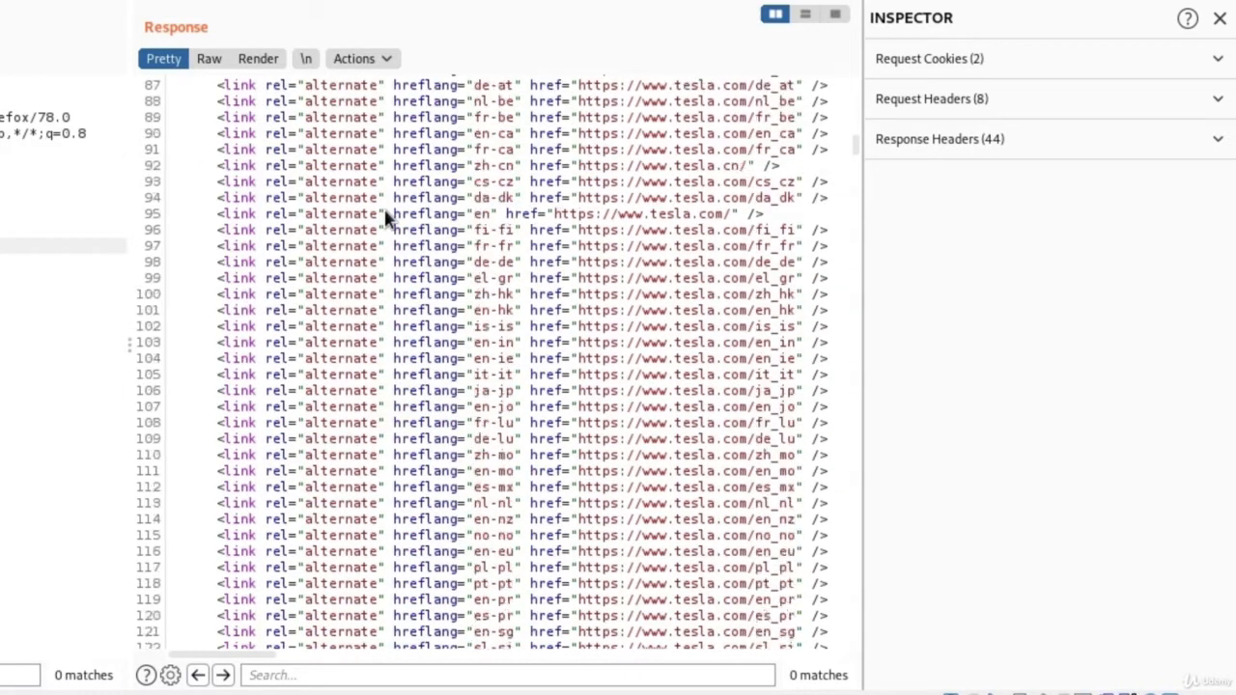
{"action": "scroll", "coordinate": [384, 218], "scroll_direction": "down", "scroll_amount": 20}
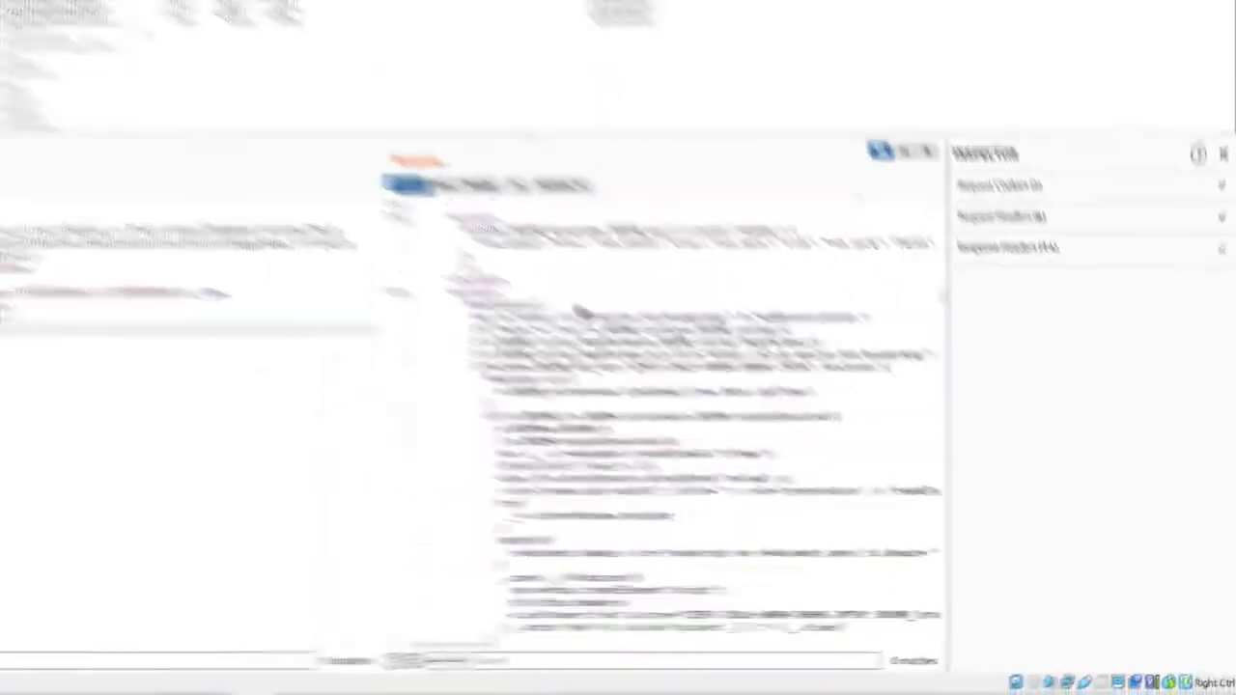
{"action": "scroll", "coordinate": [582, 311], "scroll_direction": "down", "scroll_amount": 12}
{"action": "left_click", "coordinate": [371, 42]}
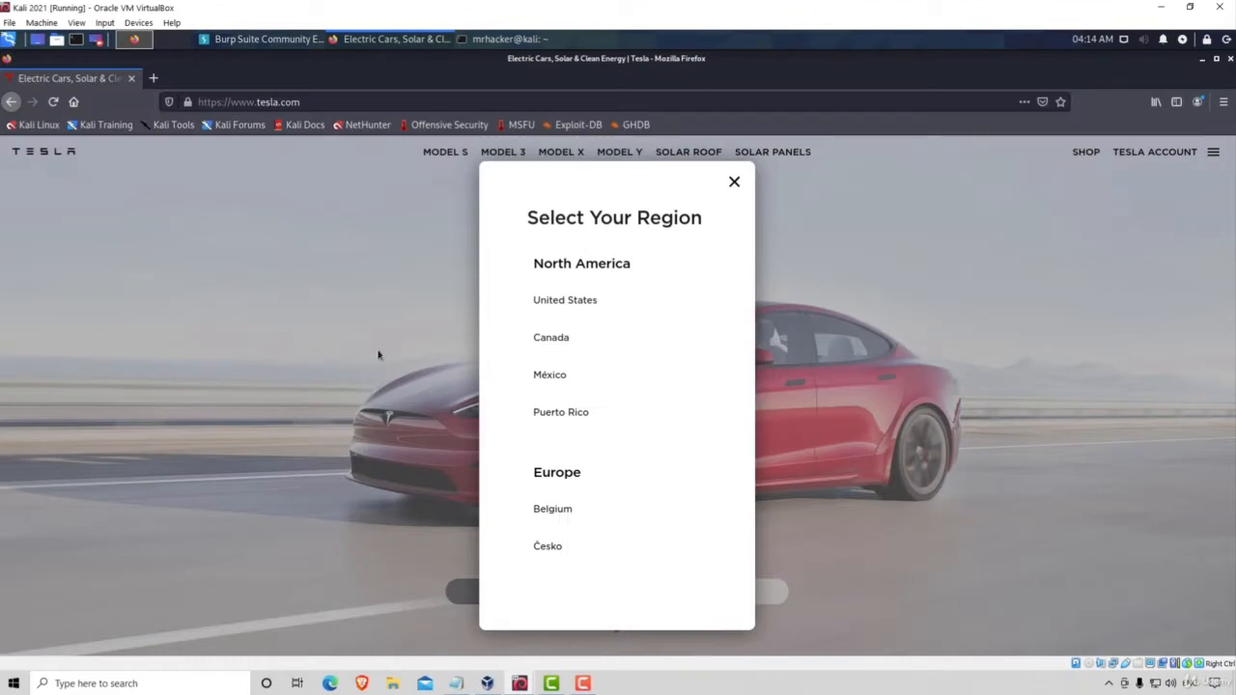
{"action": "left_click", "coordinate": [273, 40]}
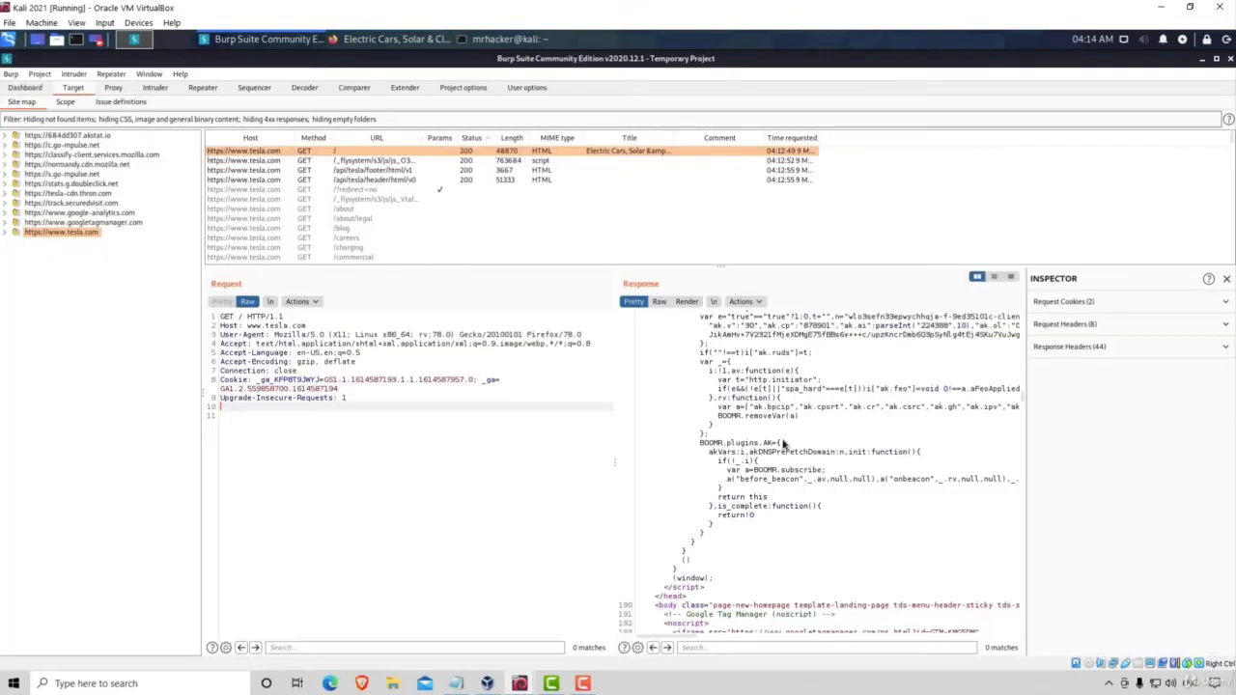
Switch the Response pane to Raw, revealing the drupal8-prod.teslamotors.com origin and page HTML.
{"action": "scroll", "coordinate": [817, 432], "scroll_direction": "down", "scroll_amount": 5}
{"action": "scroll", "coordinate": [817, 432], "scroll_direction": "down", "scroll_amount": 15}
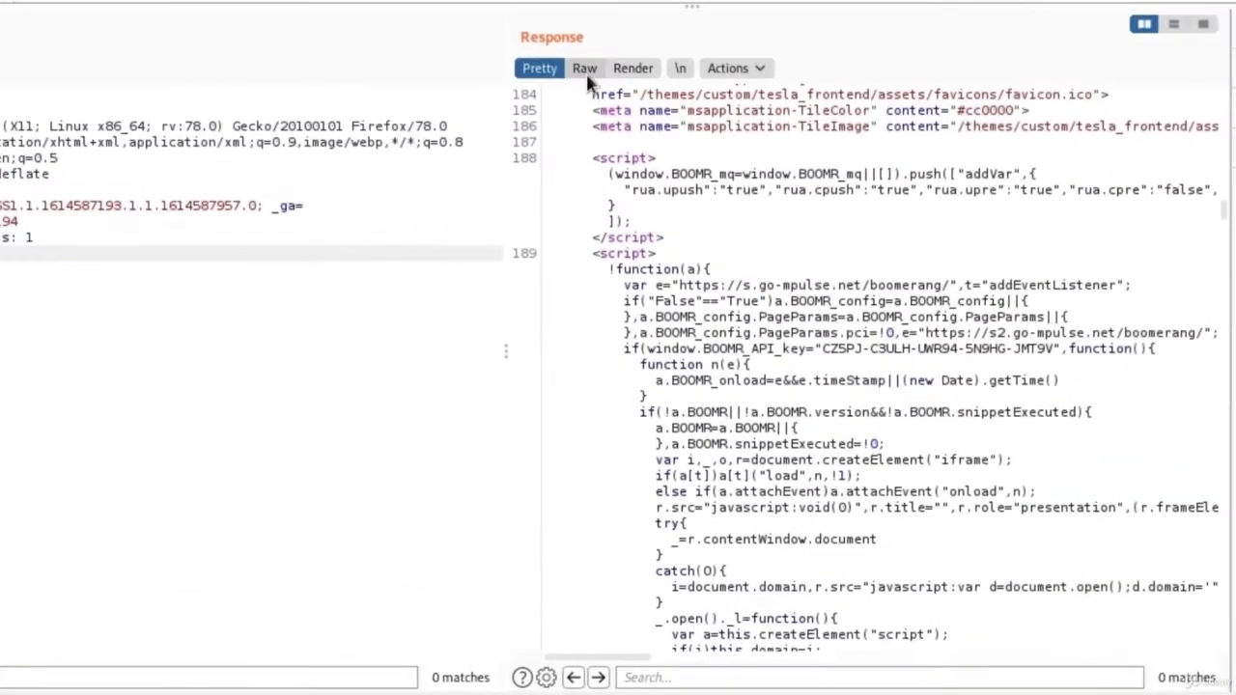
{"action": "left_click", "coordinate": [619, 180]}
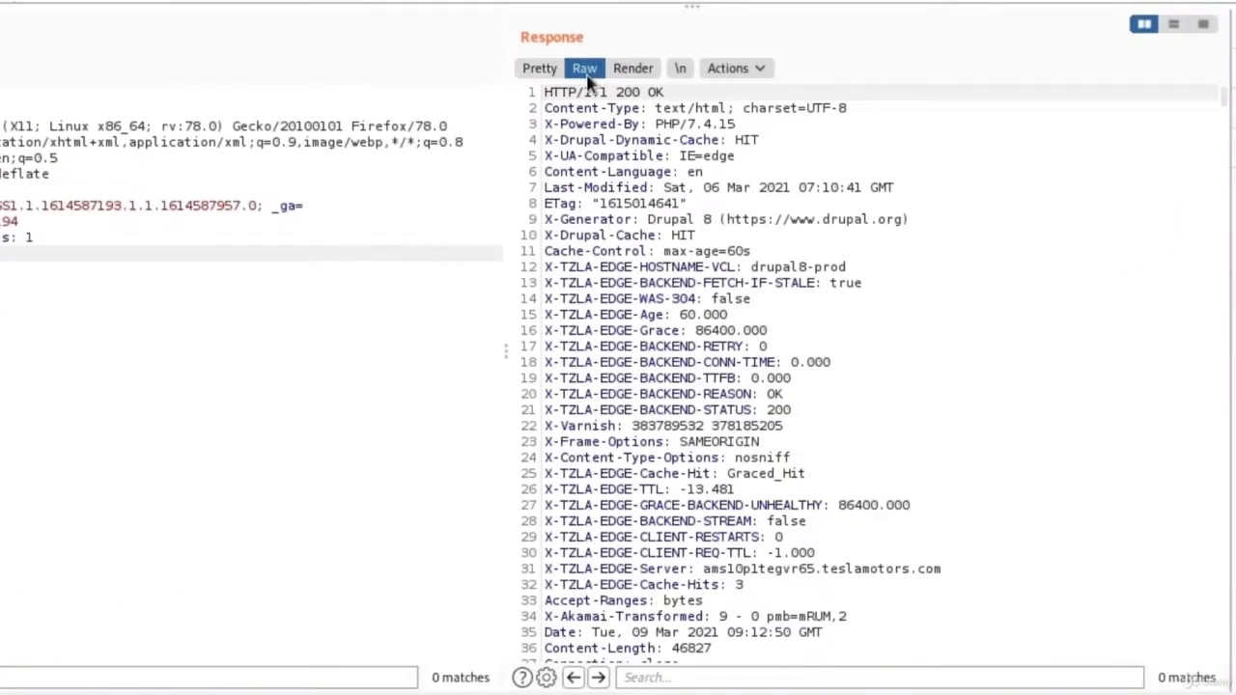
{"action": "scroll", "coordinate": [732, 251], "scroll_direction": "down", "scroll_amount": 20}
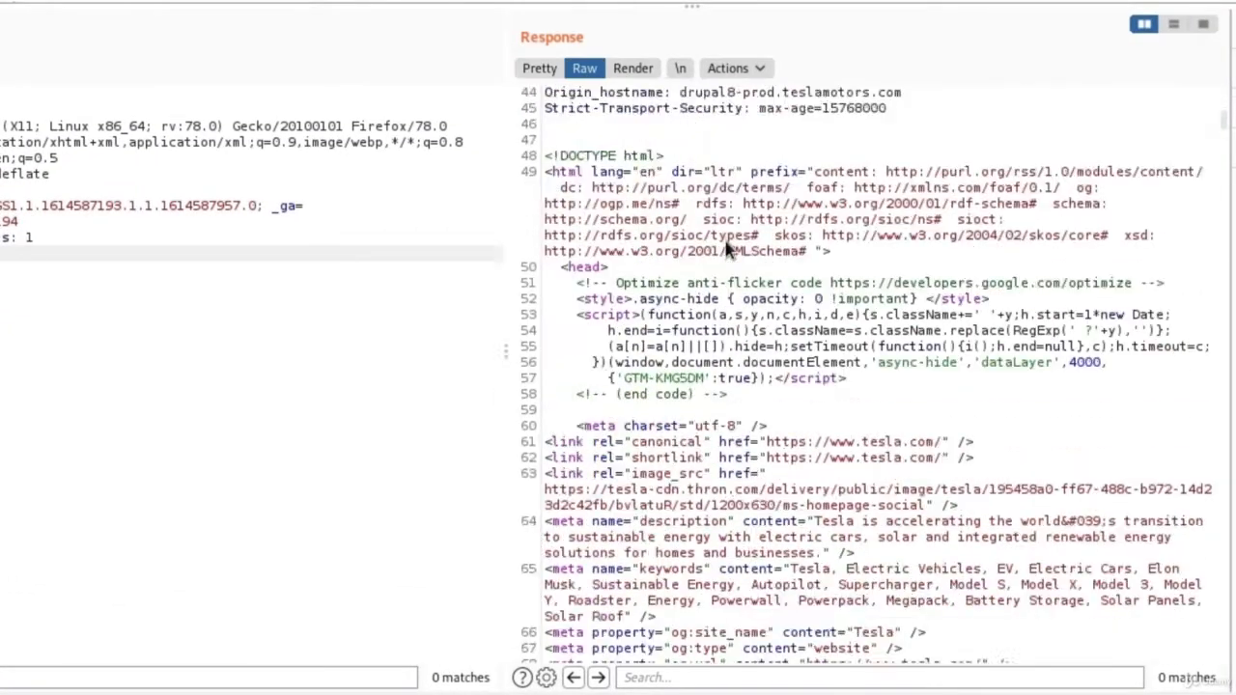
{"action": "scroll", "coordinate": [734, 250], "scroll_direction": "up", "scroll_amount": 10}
{"action": "scroll", "coordinate": [732, 250], "scroll_direction": "up", "scroll_amount": 12}
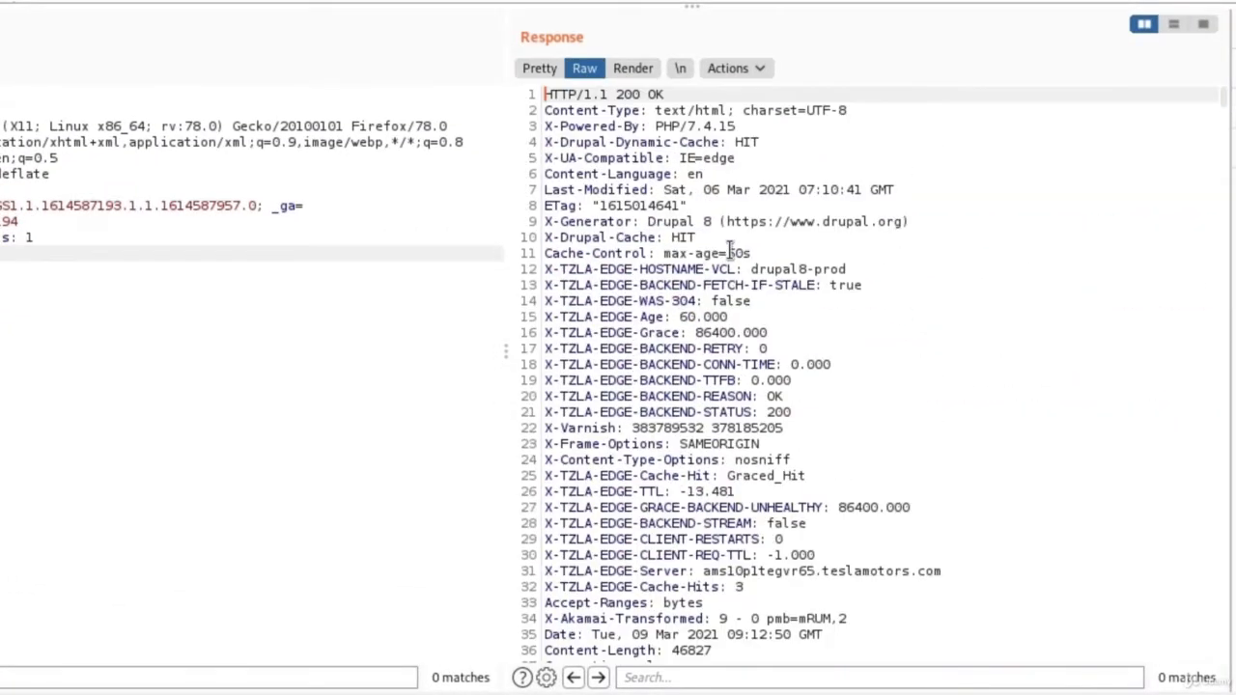
Render the tesla.com response as a page, check the Actions menu, and return to Firefox.
{"action": "left_click", "coordinate": [634, 72]}
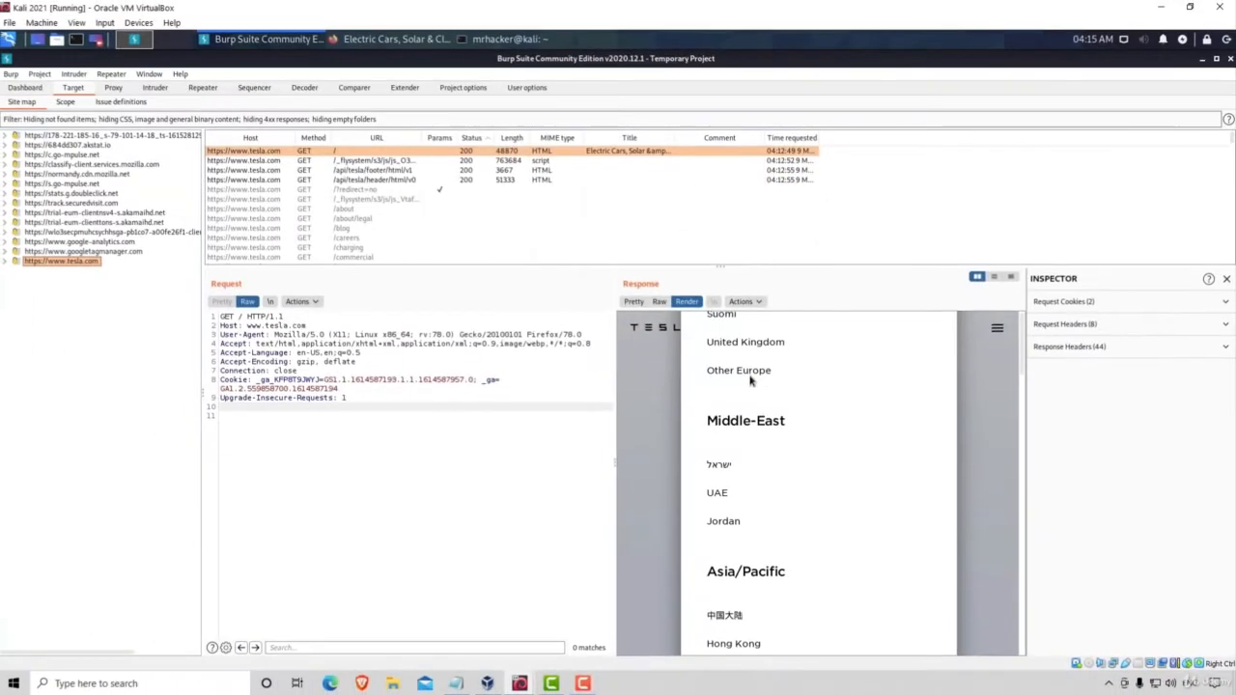
{"action": "left_click", "coordinate": [425, 40]}
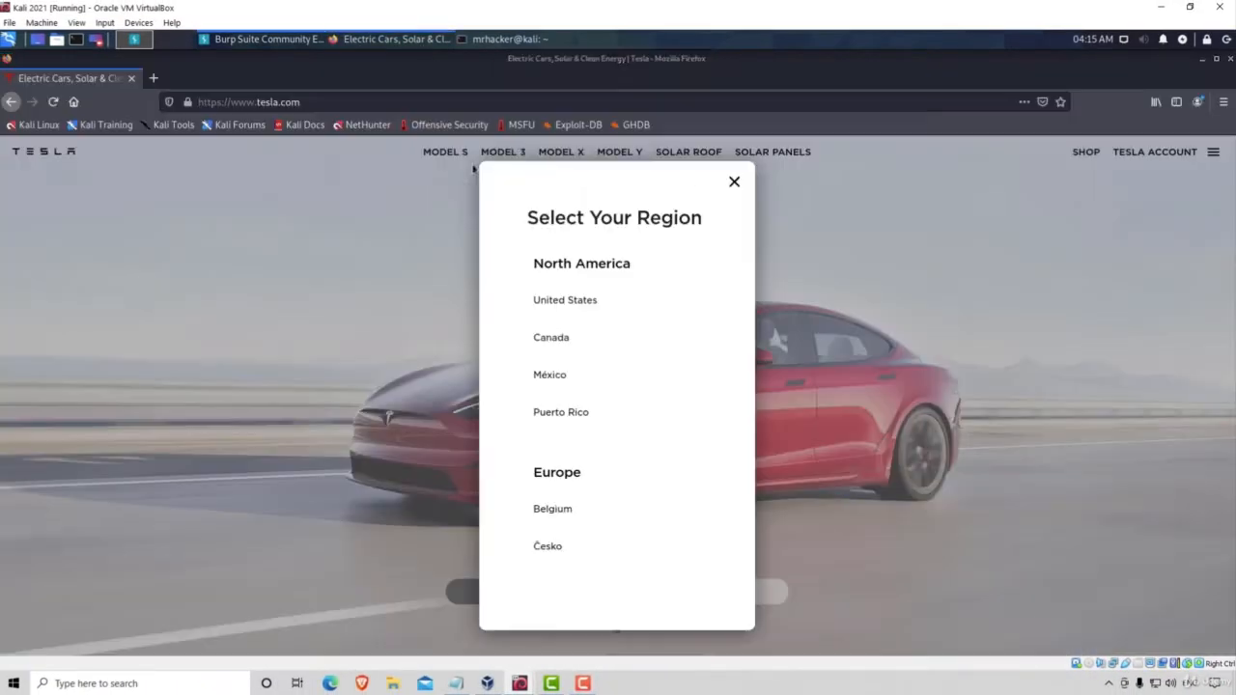
{"action": "left_click", "coordinate": [290, 39]}
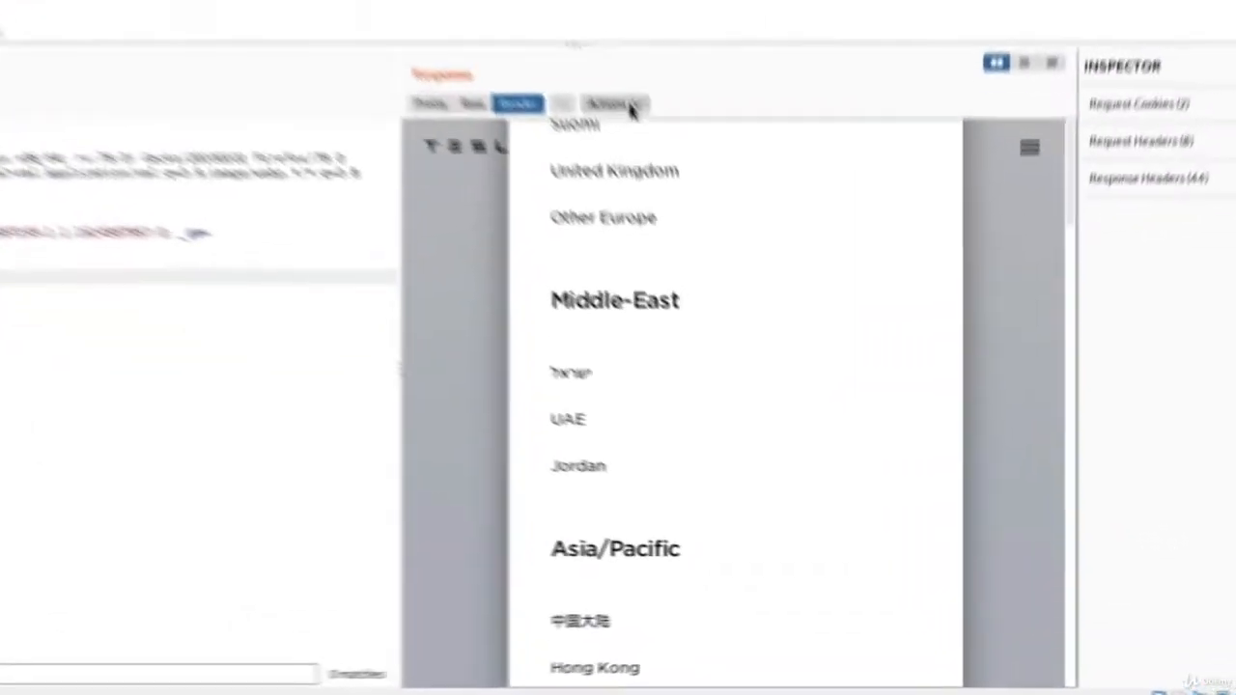
{"action": "left_click", "coordinate": [745, 302]}
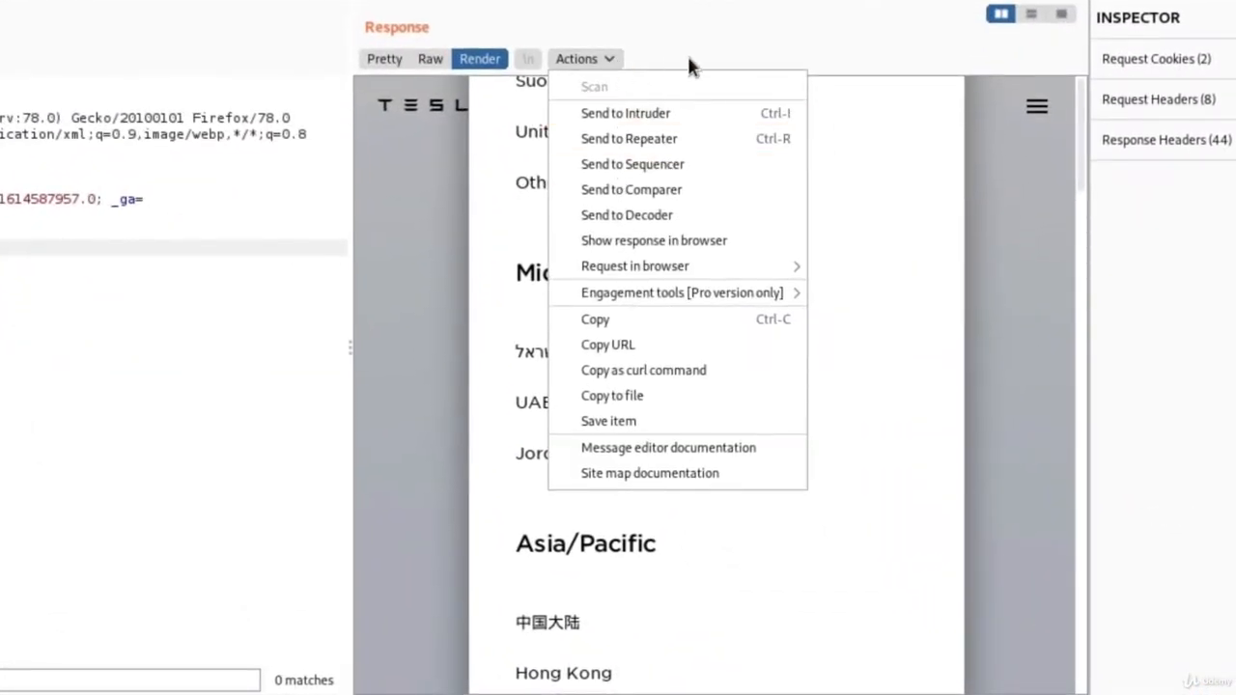
{"action": "left_click", "coordinate": [686, 54]}
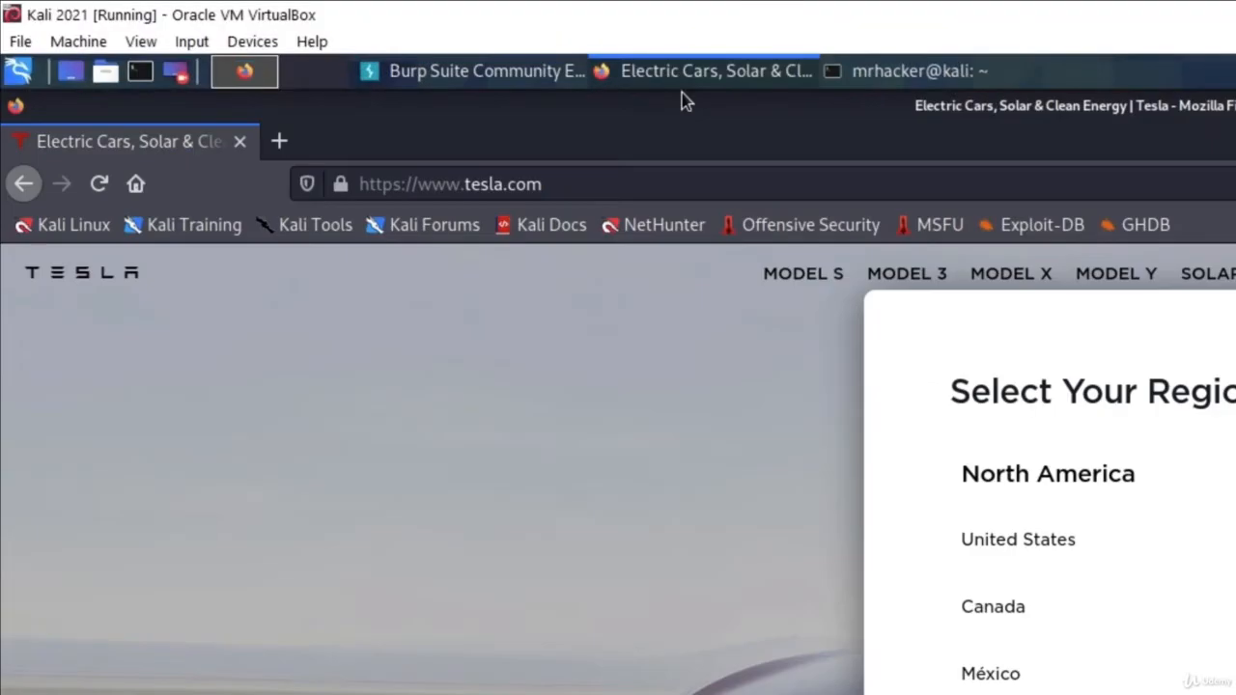
Load 192.168.1.5 in a new Firefox tab.
{"action": "left_click", "coordinate": [280, 142]}
{"action": "type", "text": "192."}
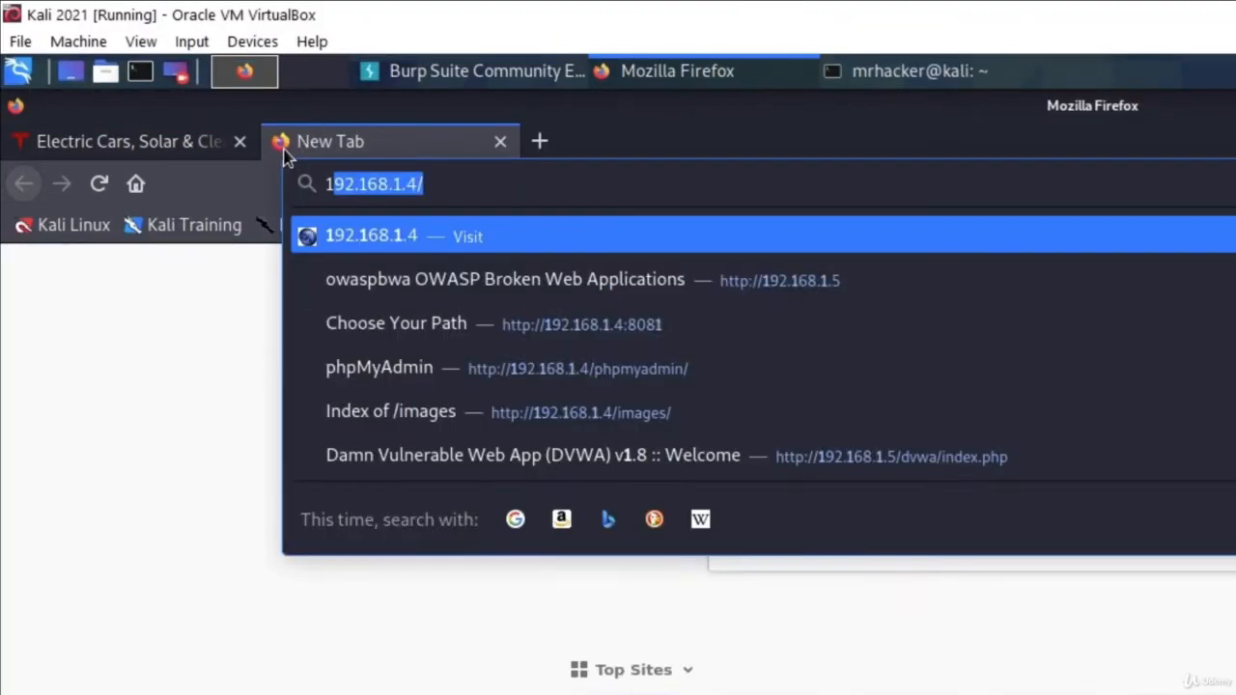
{"action": "type", "text": "168.1.5"}
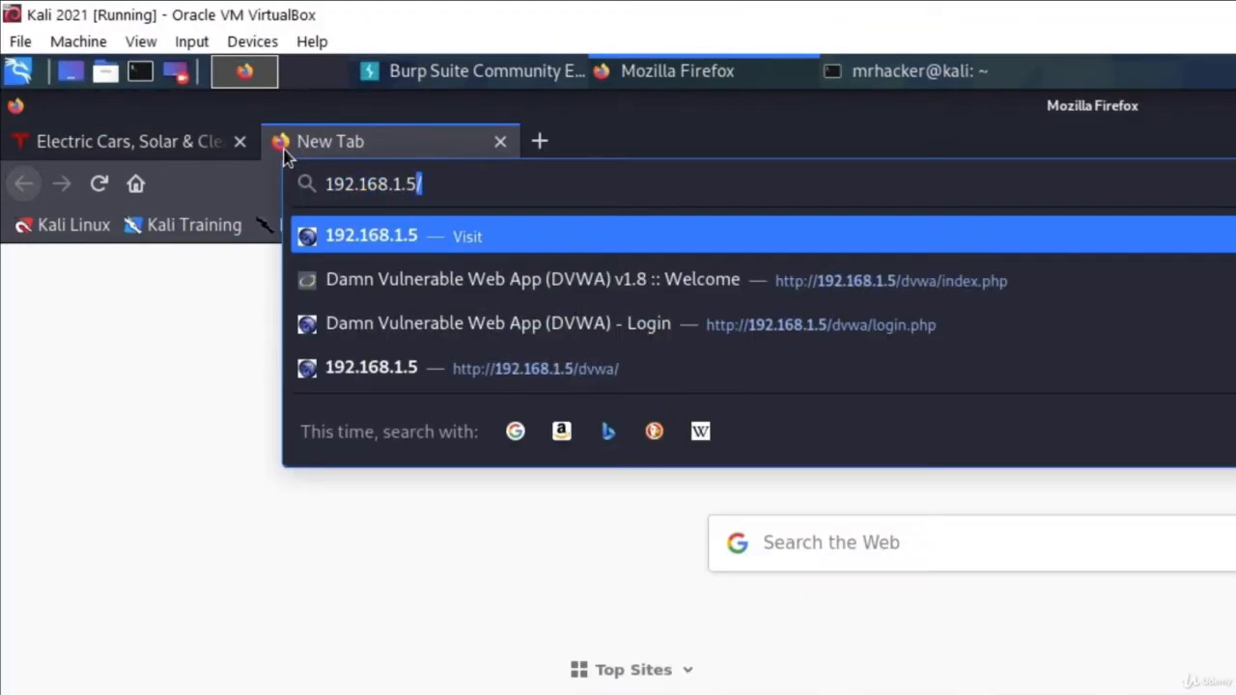
{"action": "key", "text": "Return"}
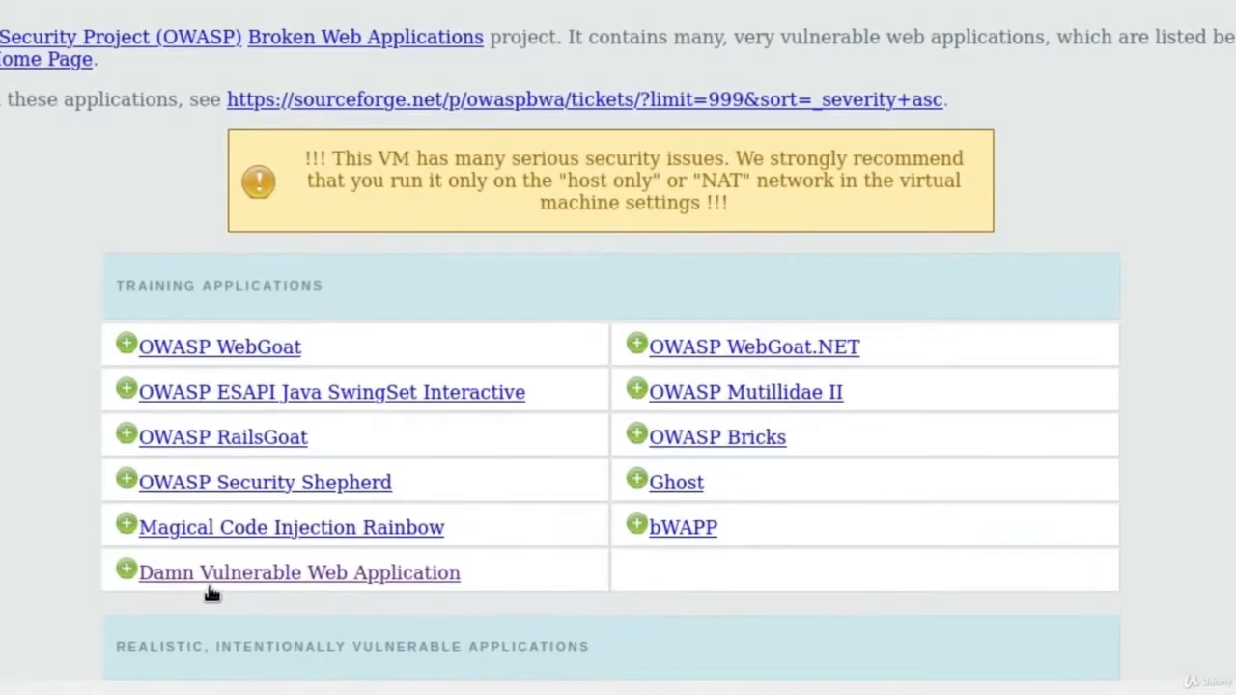
Enter Damn Vulnerable Web Application, log out, and return to Burp Suite.
{"action": "left_click", "coordinate": [392, 579]}
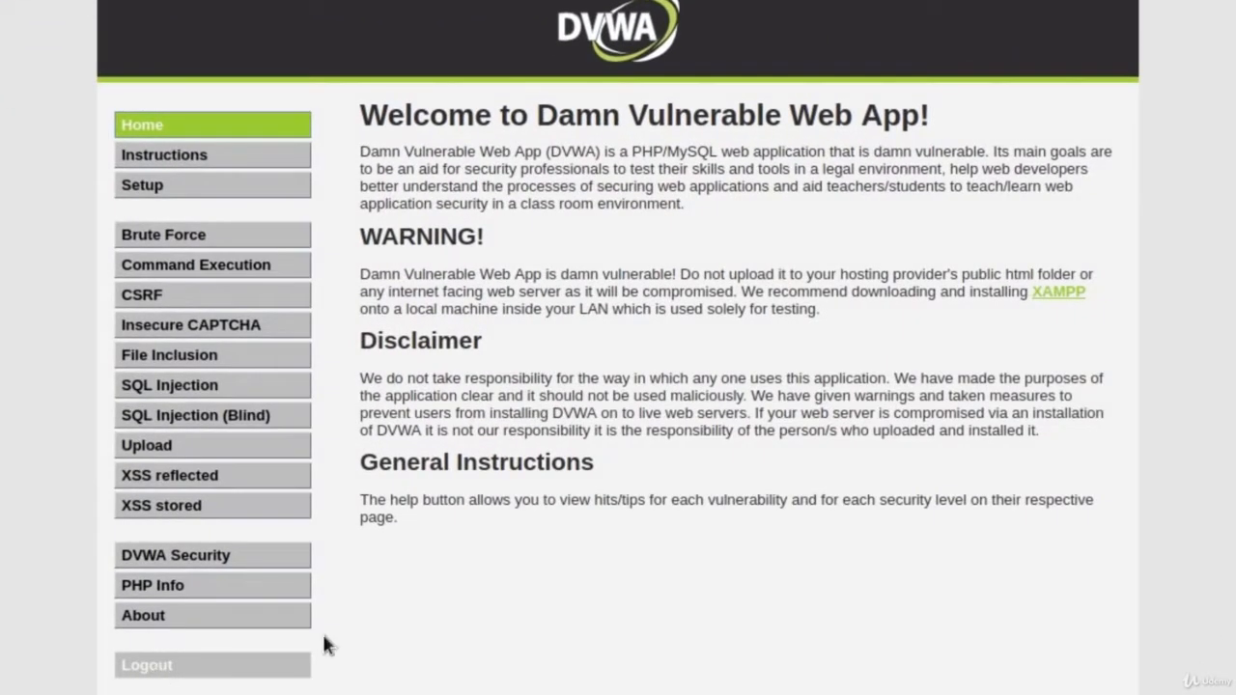
{"action": "left_click", "coordinate": [290, 665]}
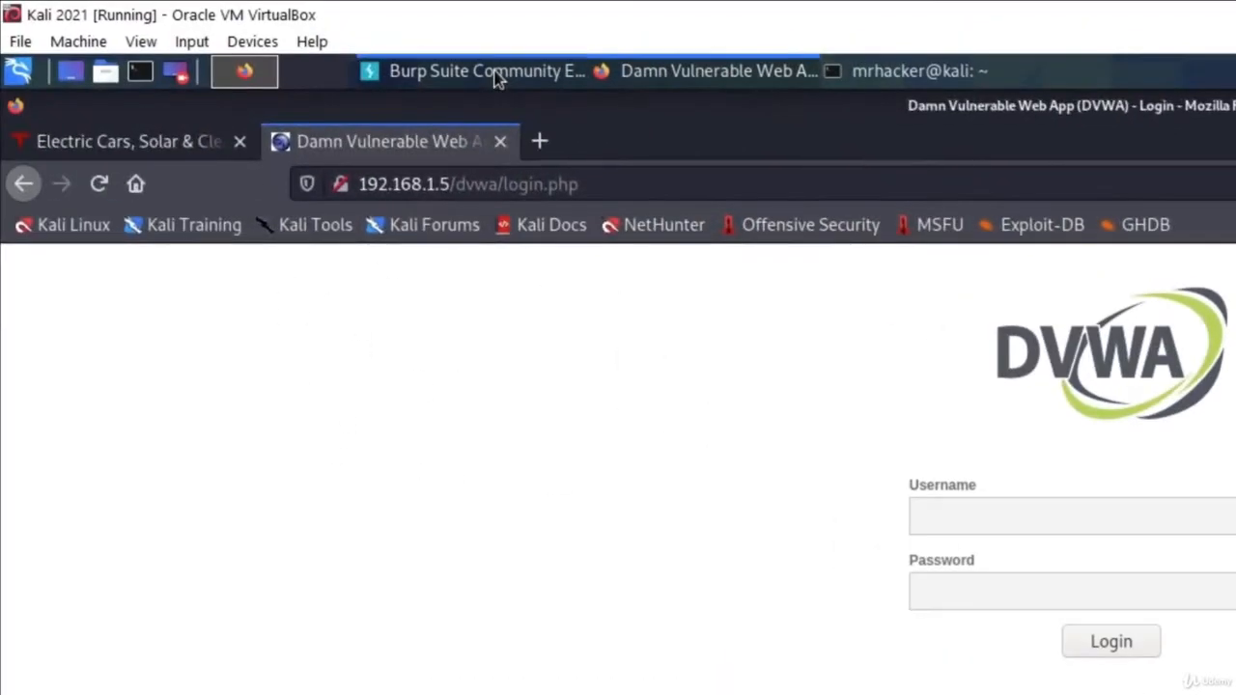
{"action": "left_click", "coordinate": [496, 77]}
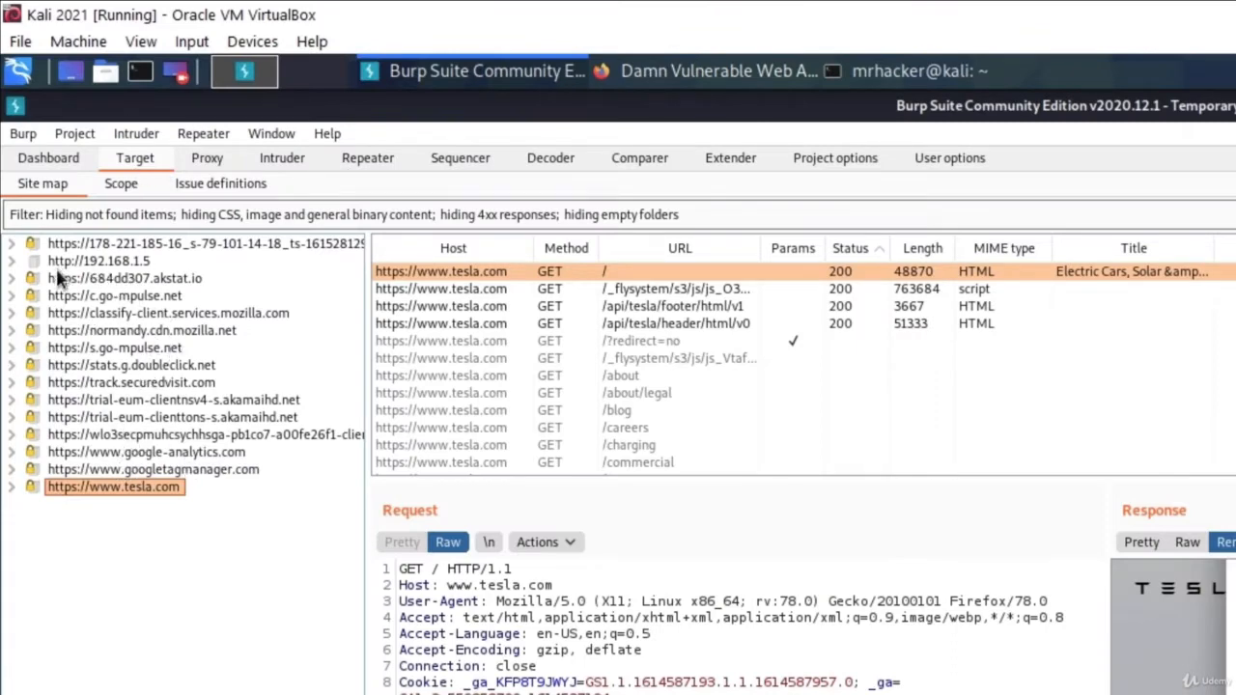
{"action": "left_click", "coordinate": [82, 262]}
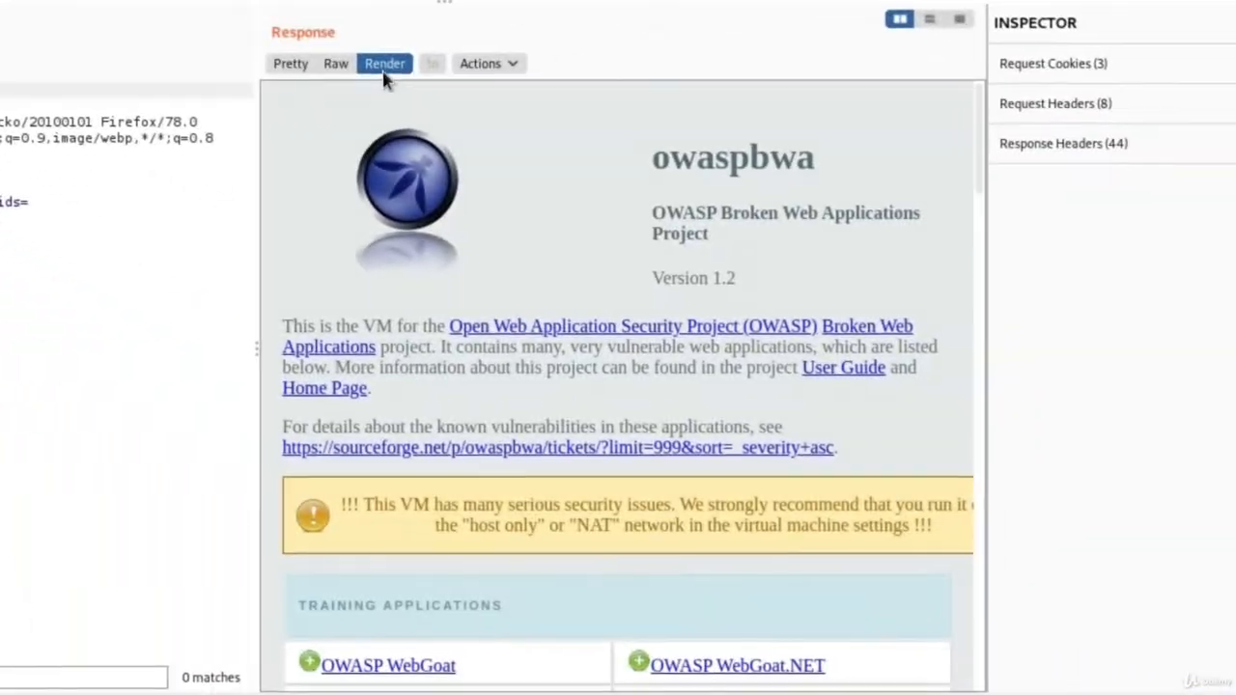
{"action": "scroll", "coordinate": [480, 430], "scroll_direction": "down", "scroll_amount": 10}
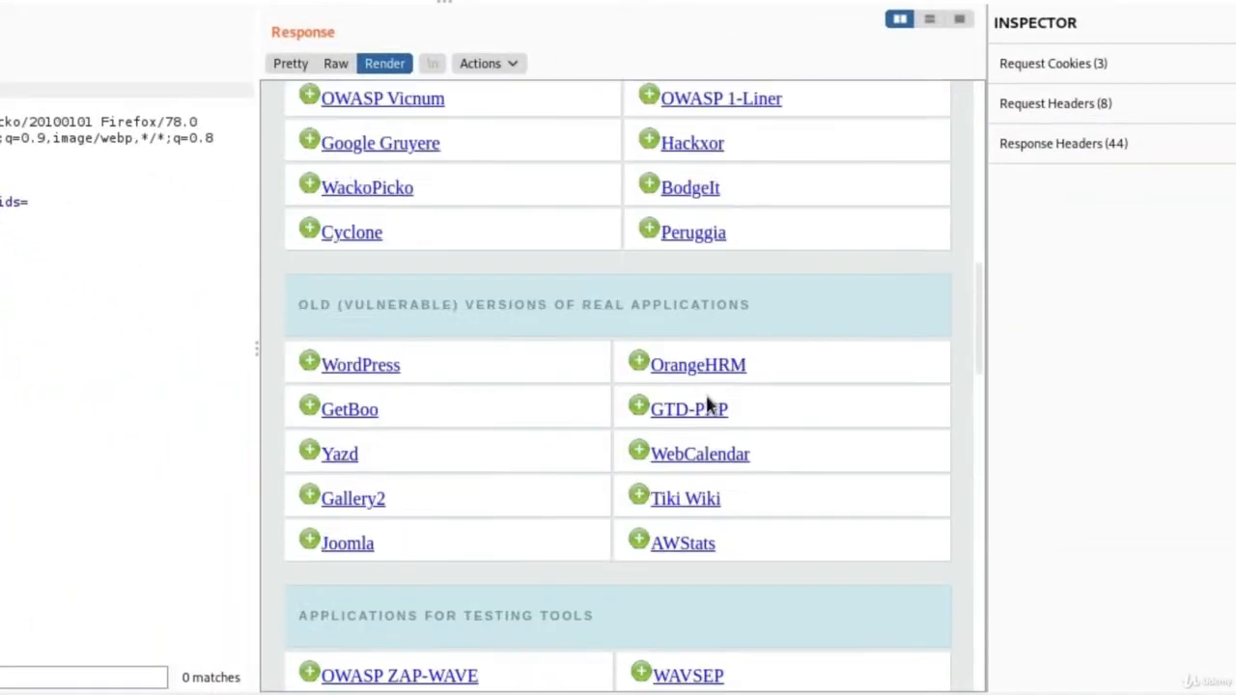
{"action": "scroll", "coordinate": [702, 399], "scroll_direction": "up", "scroll_amount": 6}
{"action": "scroll", "coordinate": [702, 399], "scroll_direction": "up", "scroll_amount": 5}
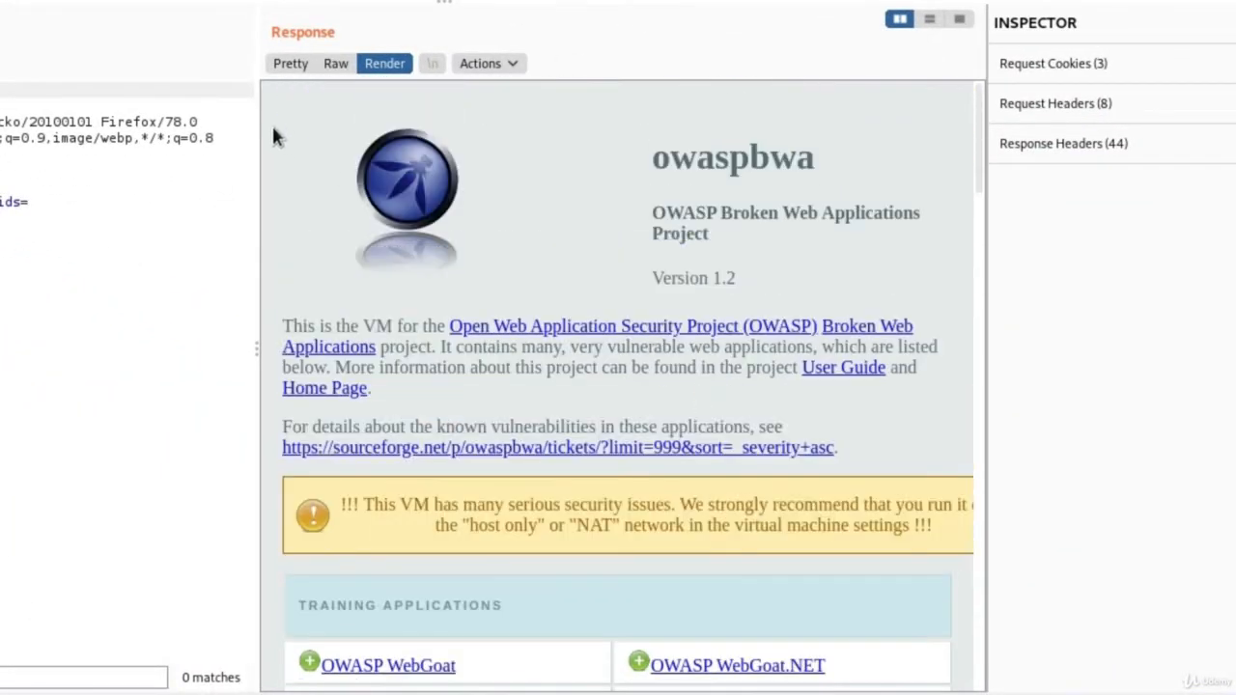
{"action": "left_click", "coordinate": [289, 62]}
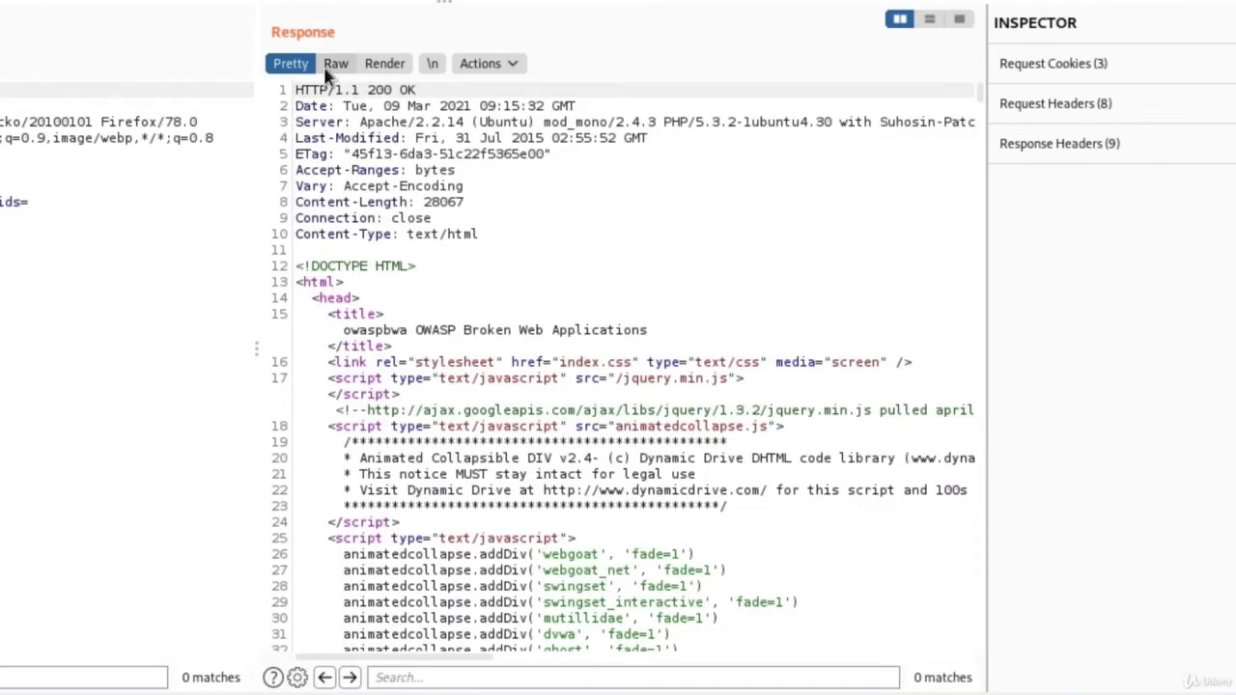
{"action": "scroll", "coordinate": [588, 291], "scroll_direction": "down", "scroll_amount": 3}
{"action": "scroll", "coordinate": [587, 291], "scroll_direction": "down", "scroll_amount": 2}
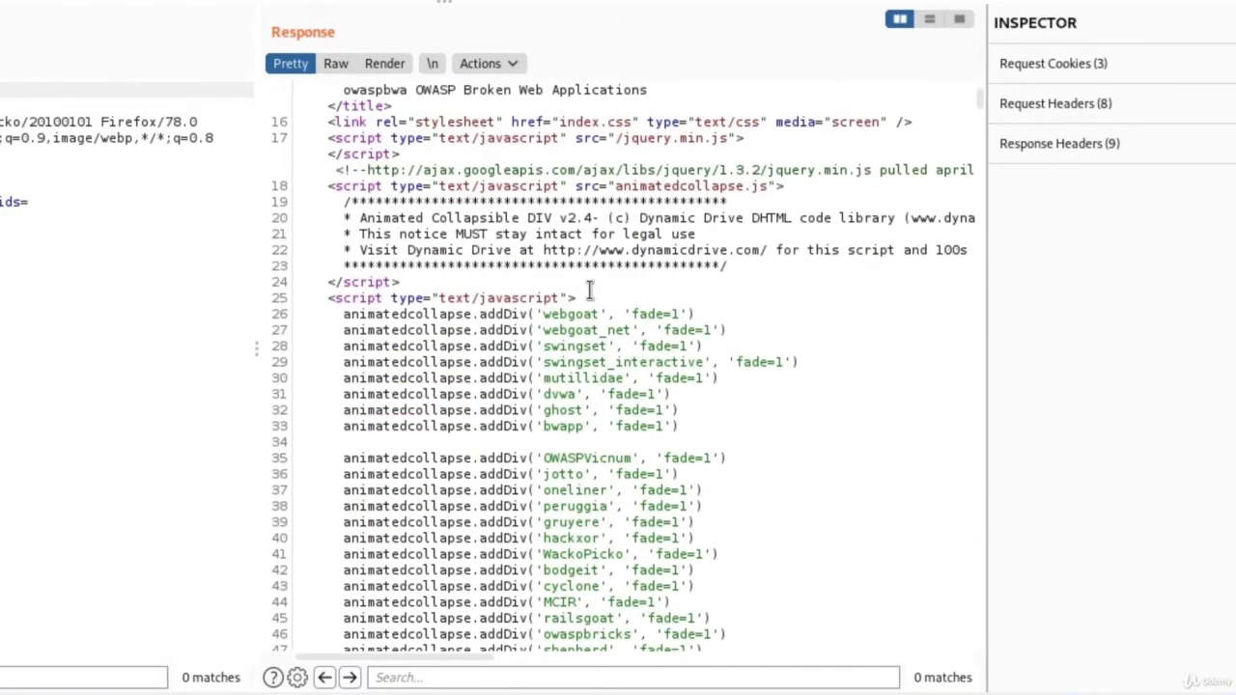
{"action": "scroll", "coordinate": [588, 286], "scroll_direction": "up", "scroll_amount": 5}
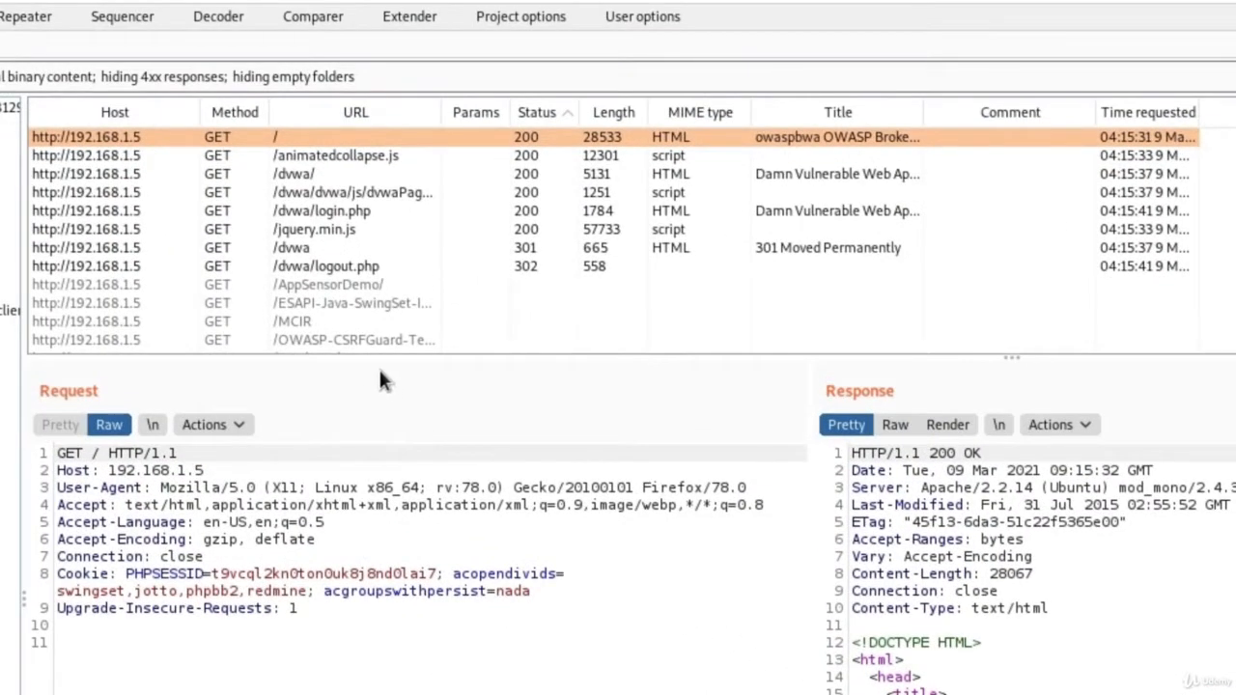
Inspect the /dvwa/ request and its response in the site map.
{"action": "left_click", "coordinate": [291, 179]}
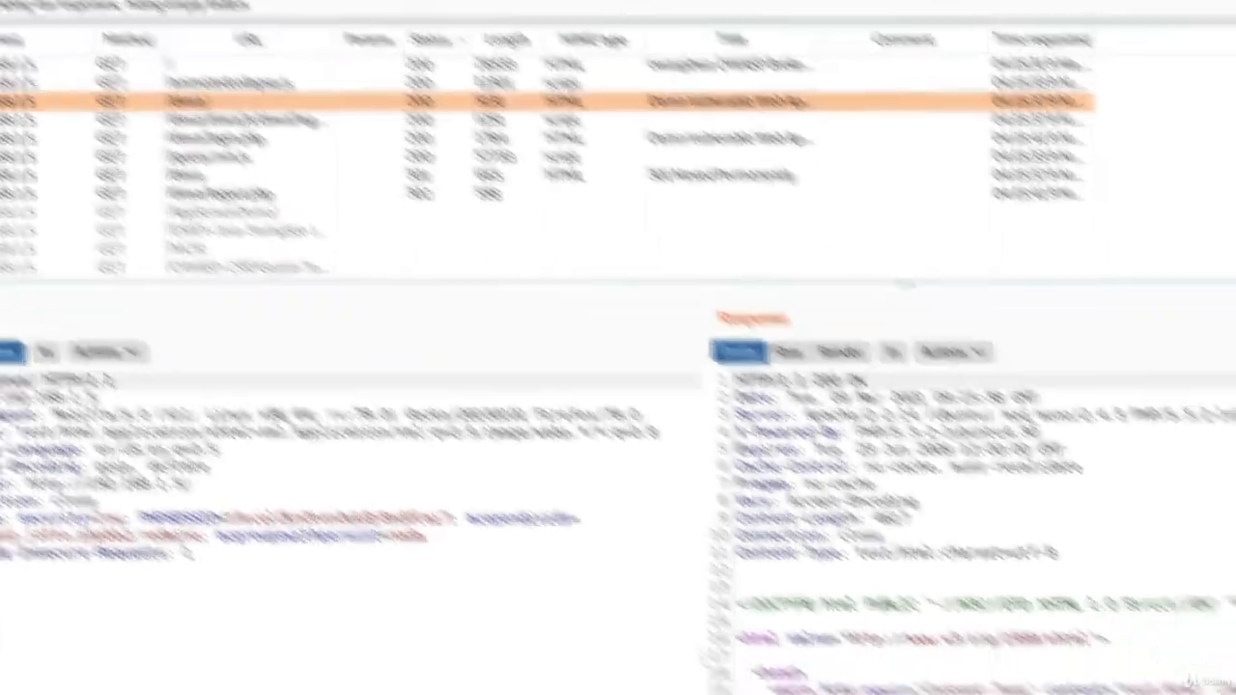
{"action": "scroll", "coordinate": [706, 493], "scroll_direction": "down", "scroll_amount": 8}
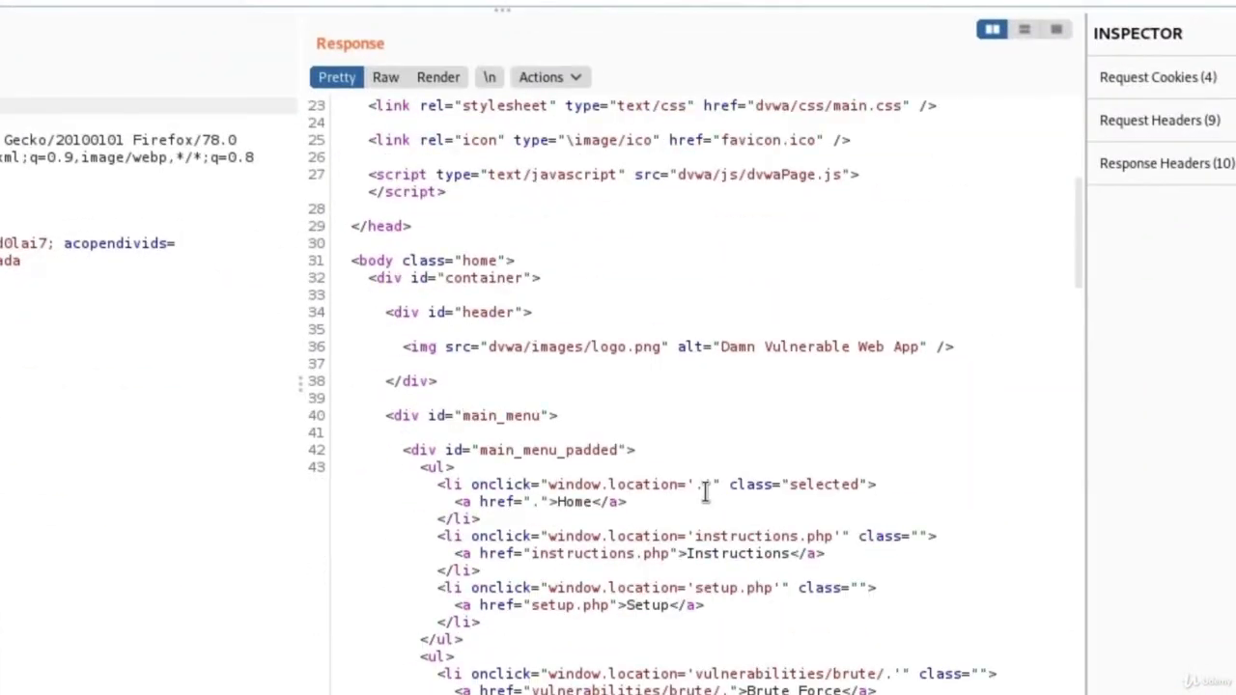
{"action": "scroll", "coordinate": [706, 493], "scroll_direction": "down", "scroll_amount": 10}
{"action": "scroll", "coordinate": [706, 492], "scroll_direction": "down", "scroll_amount": 6}
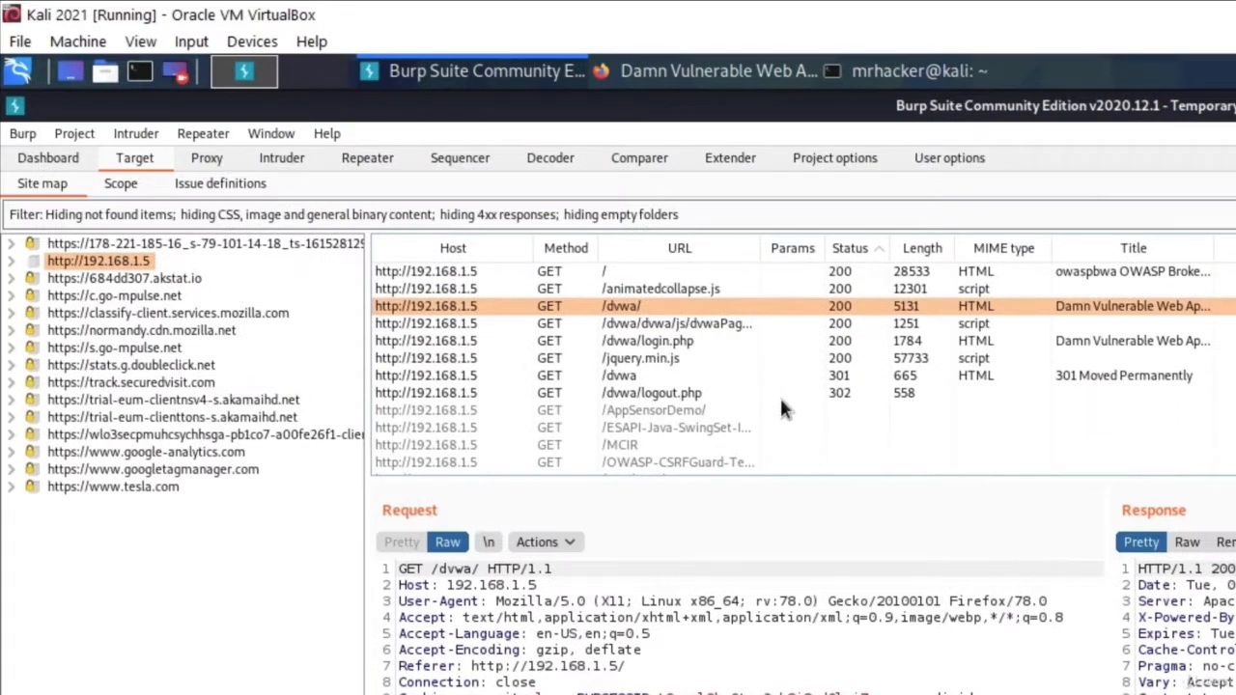
Turn proxy interception on, then enter username 'test' on the DVWA login page.
{"action": "left_click", "coordinate": [206, 158]}
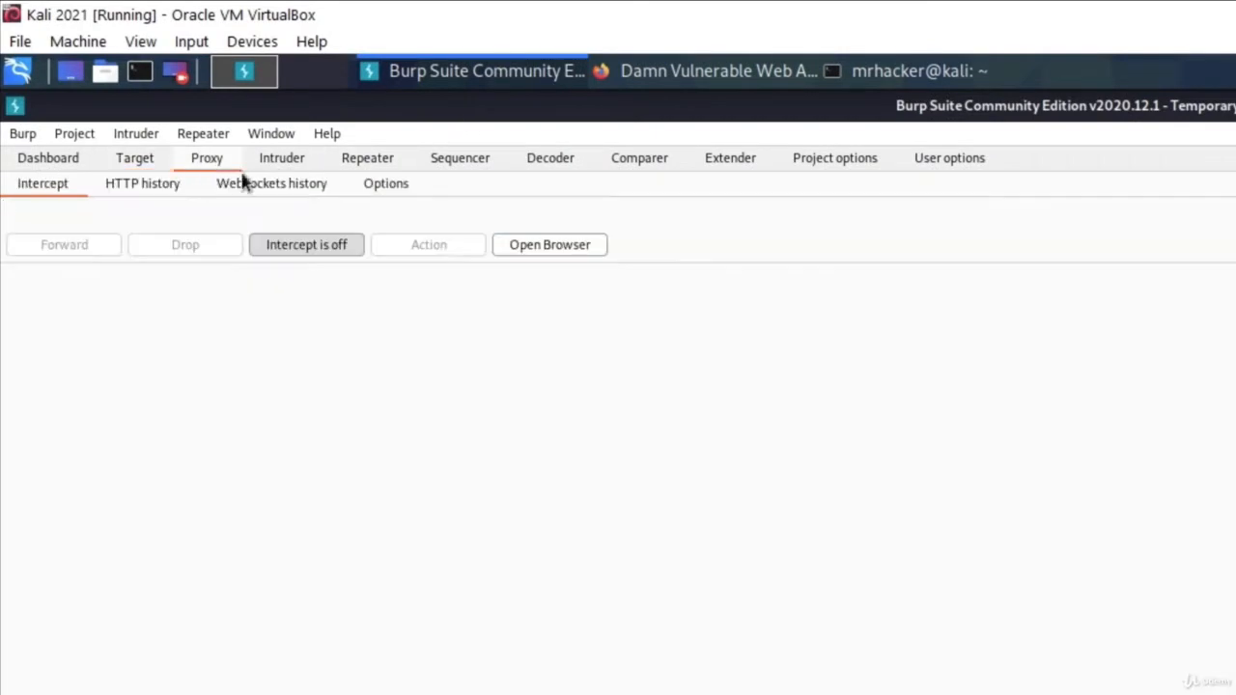
{"action": "left_click", "coordinate": [303, 257]}
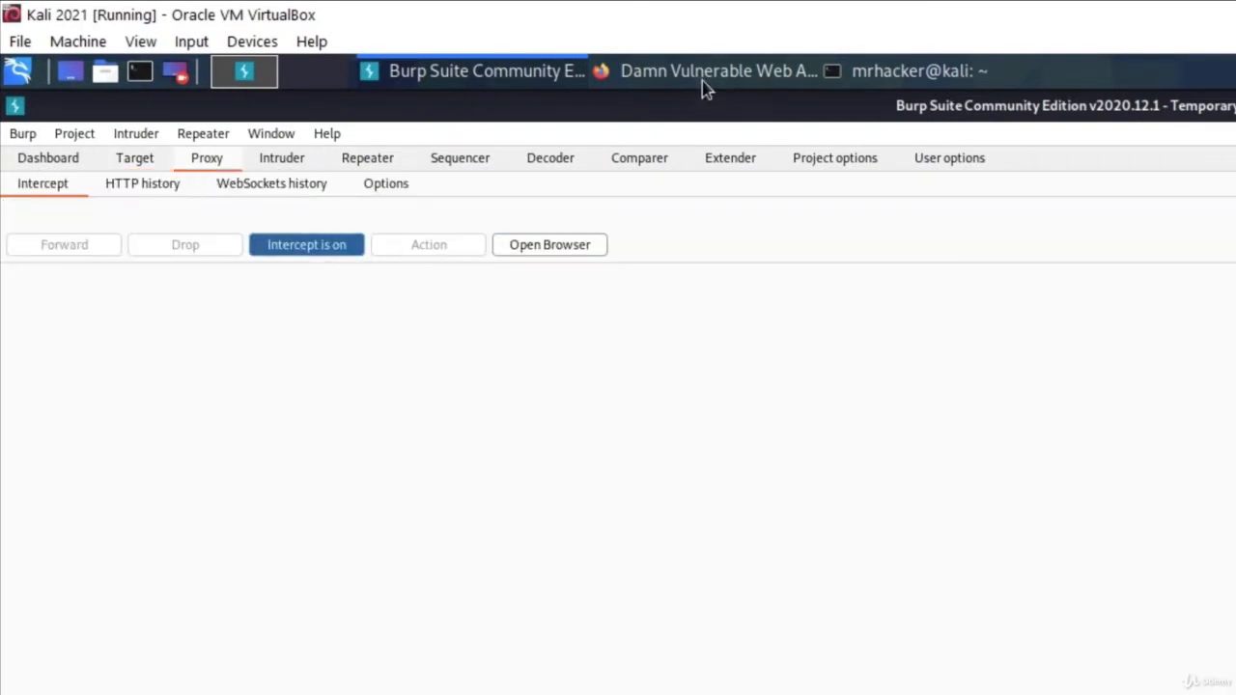
{"action": "left_click", "coordinate": [702, 76]}
{"action": "left_click", "coordinate": [981, 463]}
{"action": "type", "text": "test"}
{"action": "left_click", "coordinate": [948, 536]}
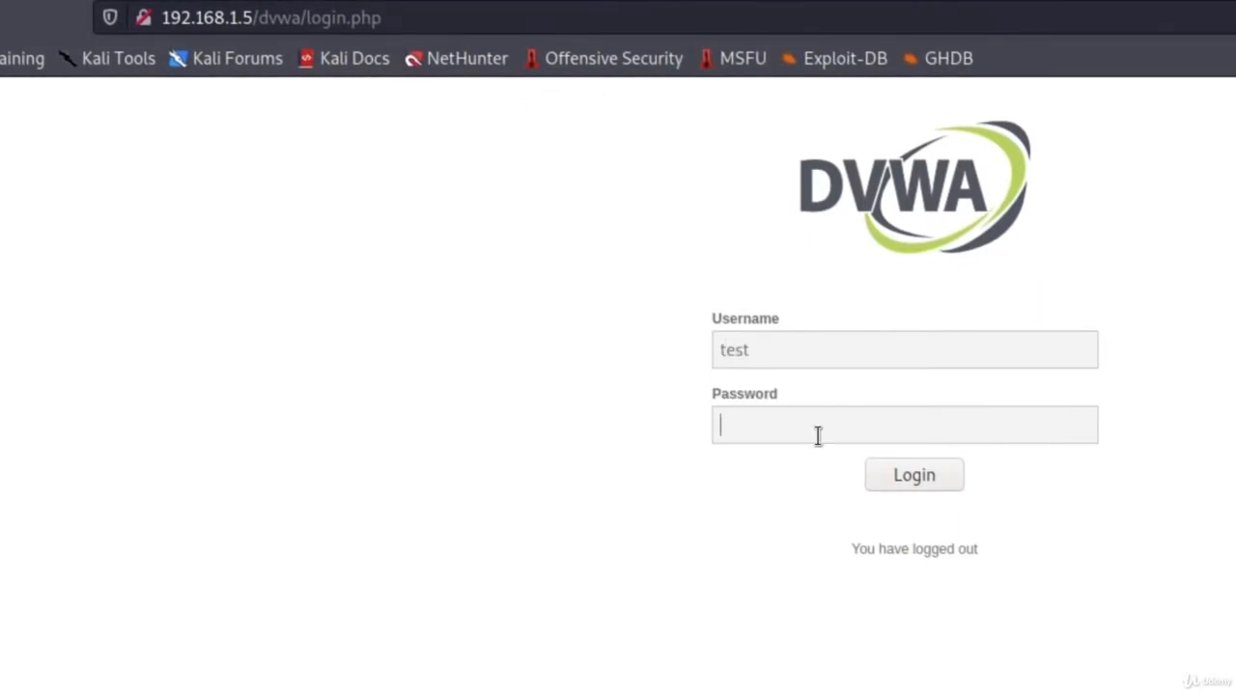
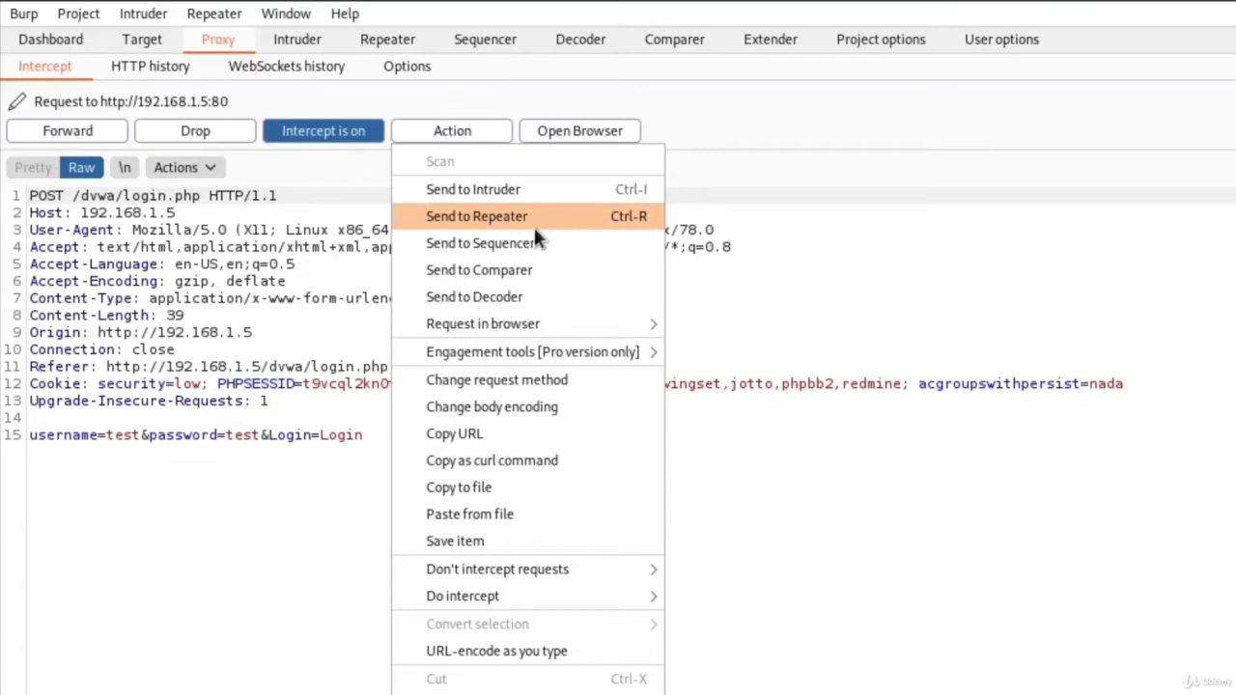
Send the intercepted DVWA login POST request to Repeater from the Proxy Intercept Action menu.
{"action": "left_click", "coordinate": [531, 224]}
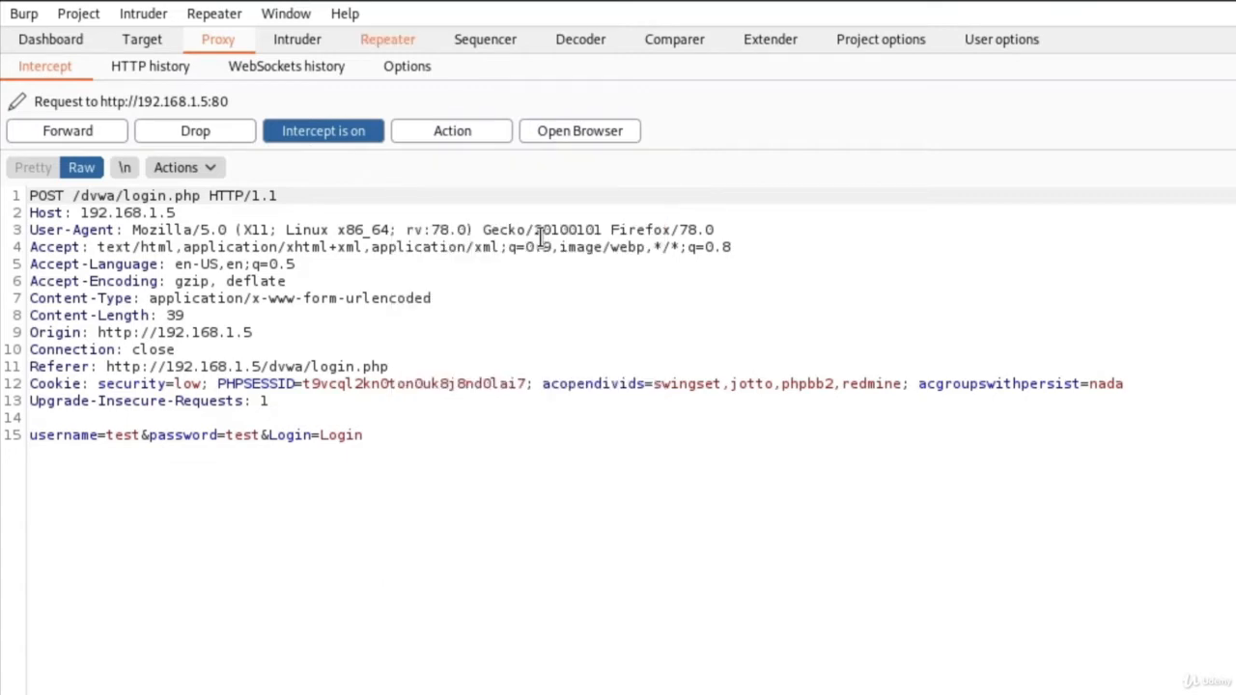
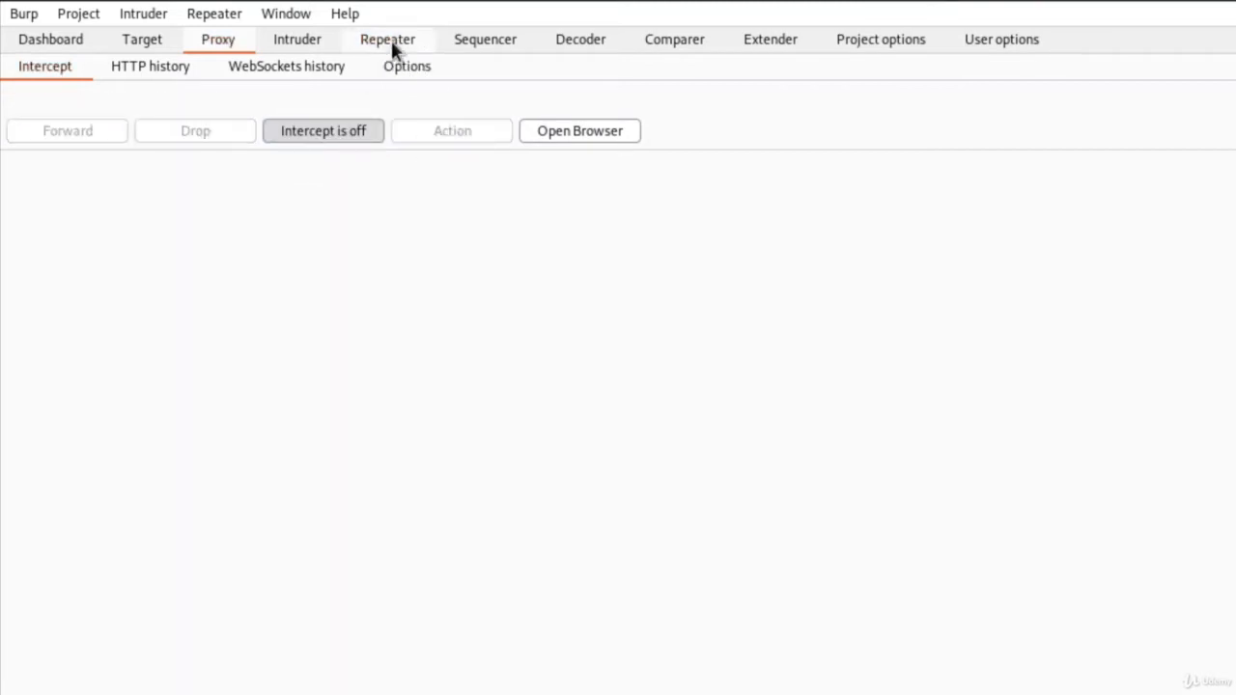
Switch to the Repeater tab to show the POST /dvwa/login.php request in tab 1.
{"action": "left_click", "coordinate": [391, 45]}
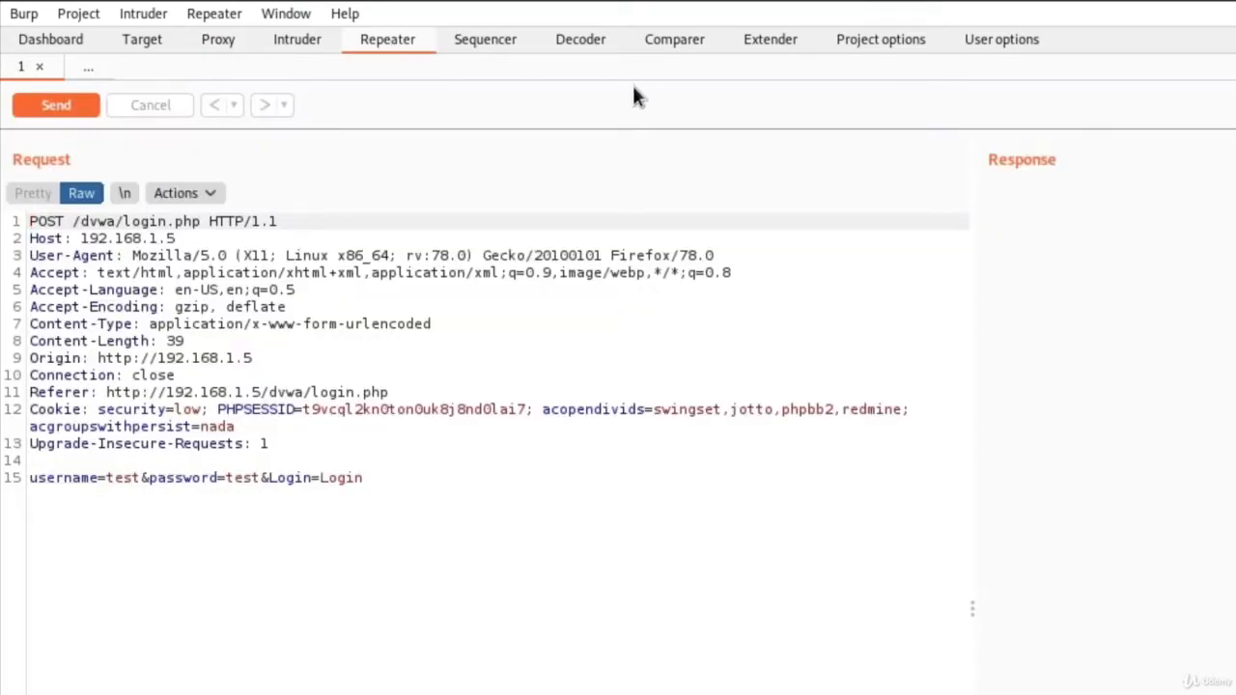
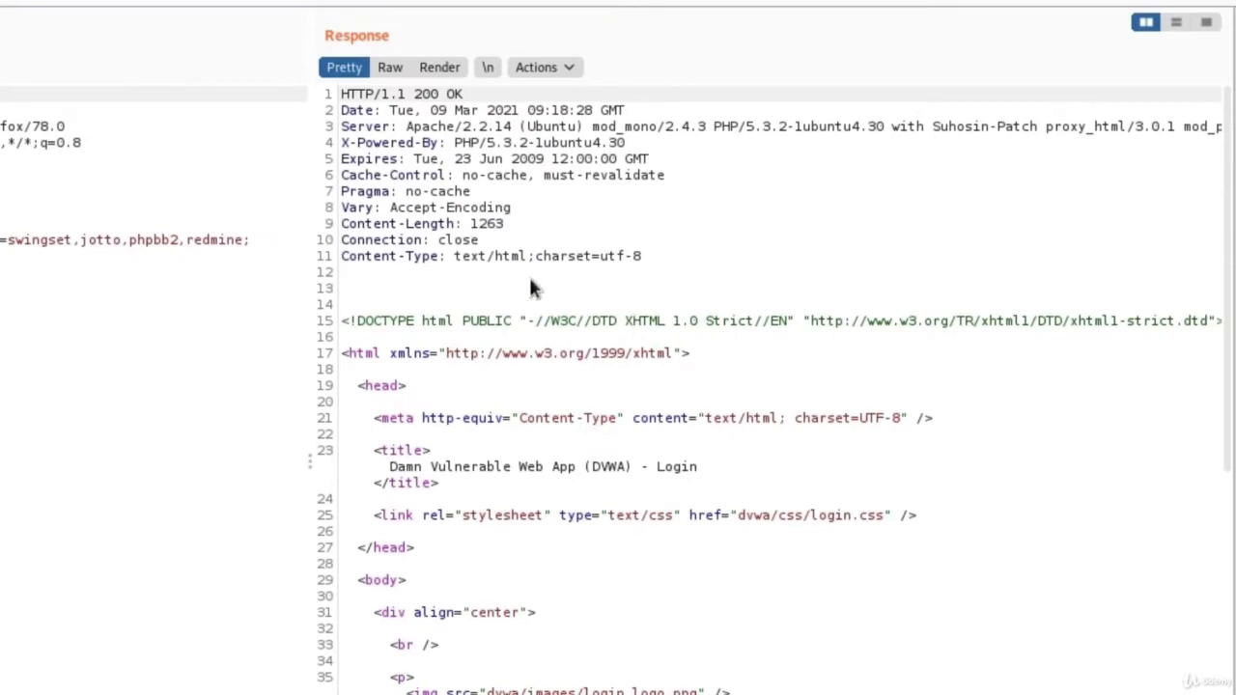
Scroll the Repeater response to the DVWA login form HTML and its 'Login failed' message.
{"action": "scroll", "coordinate": [646, 355], "scroll_direction": "down", "scroll_amount": 4}
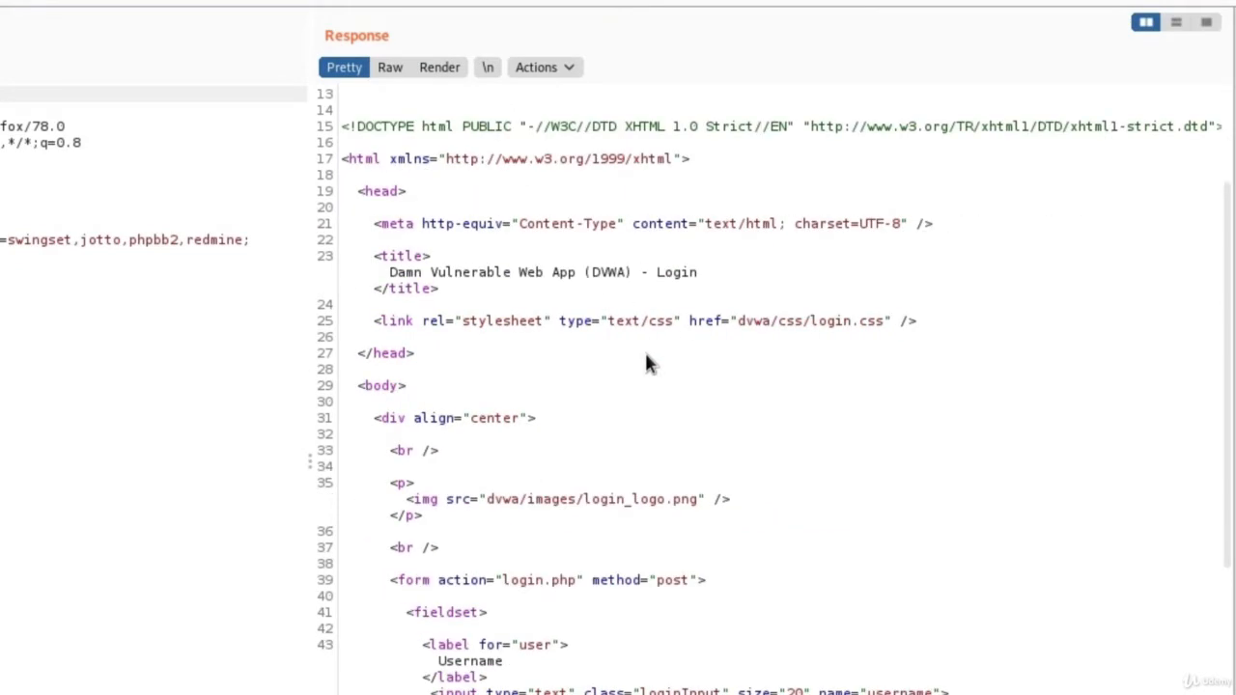
{"action": "scroll", "coordinate": [647, 355], "scroll_direction": "up", "scroll_amount": 4}
{"action": "scroll", "coordinate": [602, 444], "scroll_direction": "down", "scroll_amount": 10}
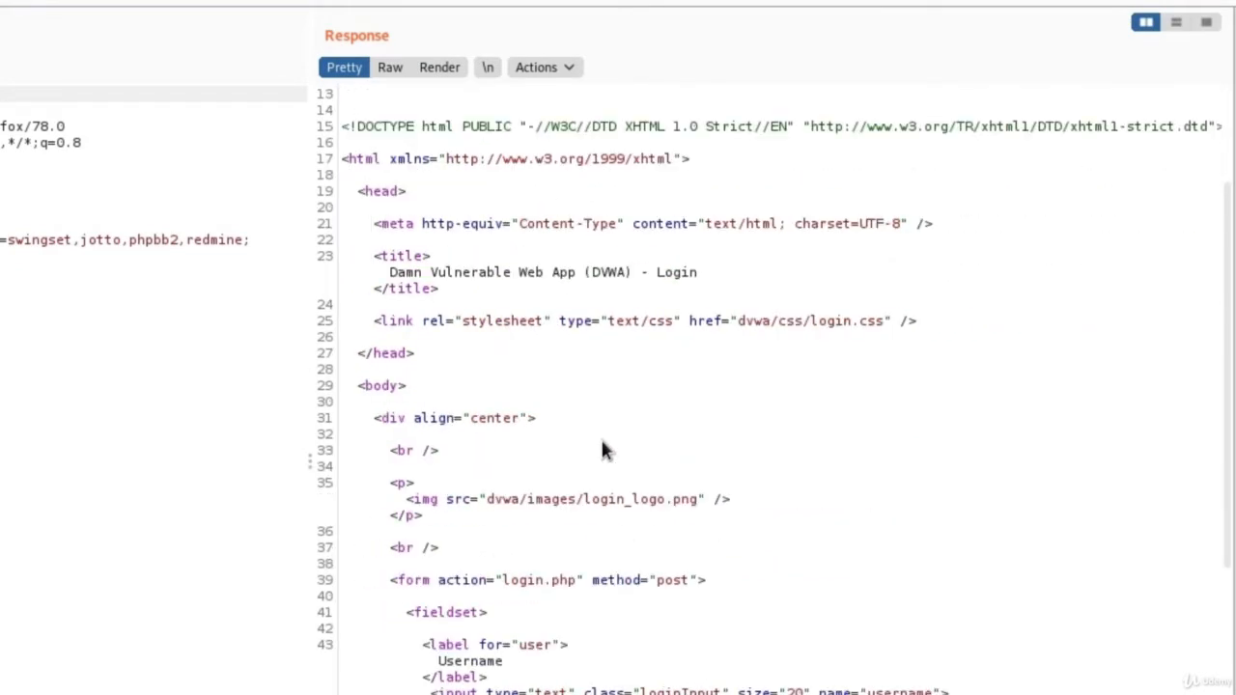
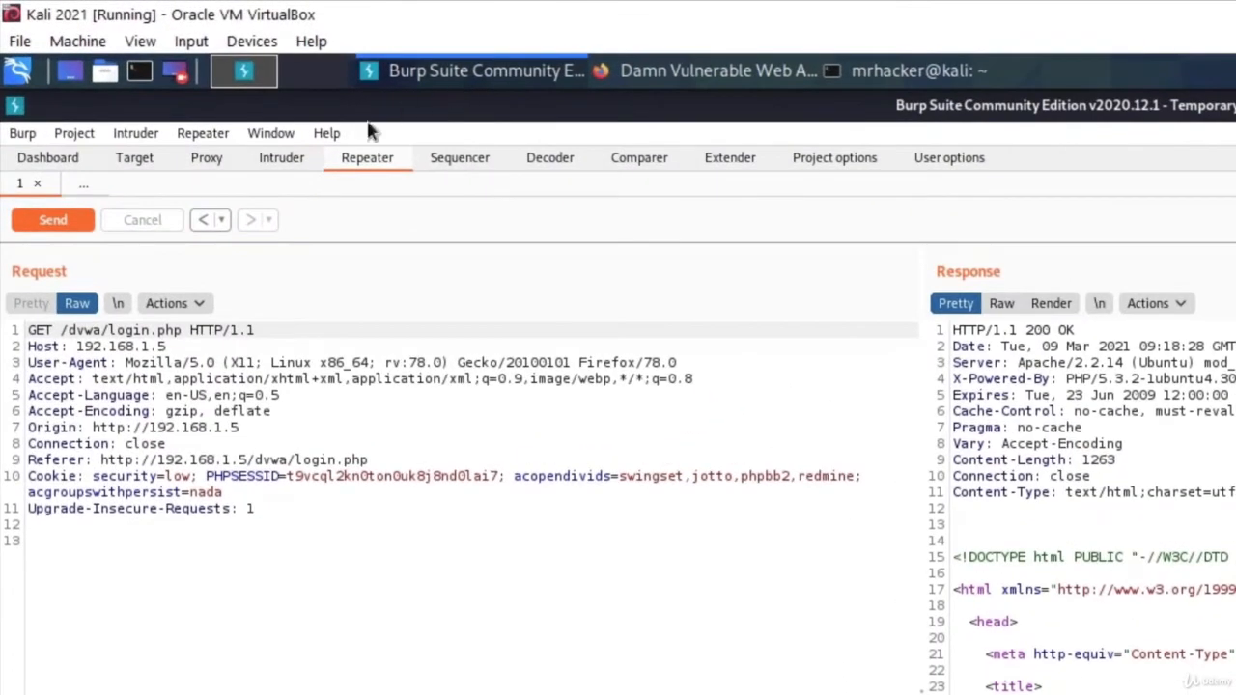
Leave Repeater and show the Proxy's Intercept view.
{"action": "left_click", "coordinate": [189, 164]}
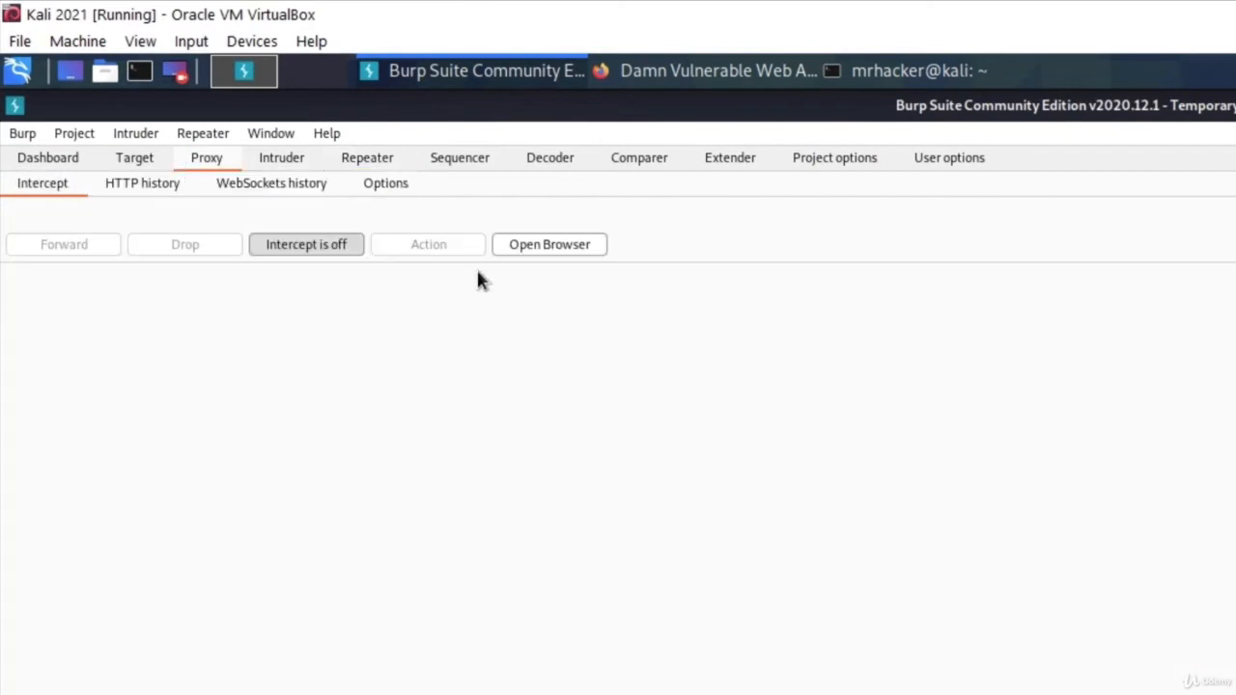
Turn interception on, return to the DVWA page in Firefox, and forward four caught requests.
{"action": "left_click", "coordinate": [307, 244]}
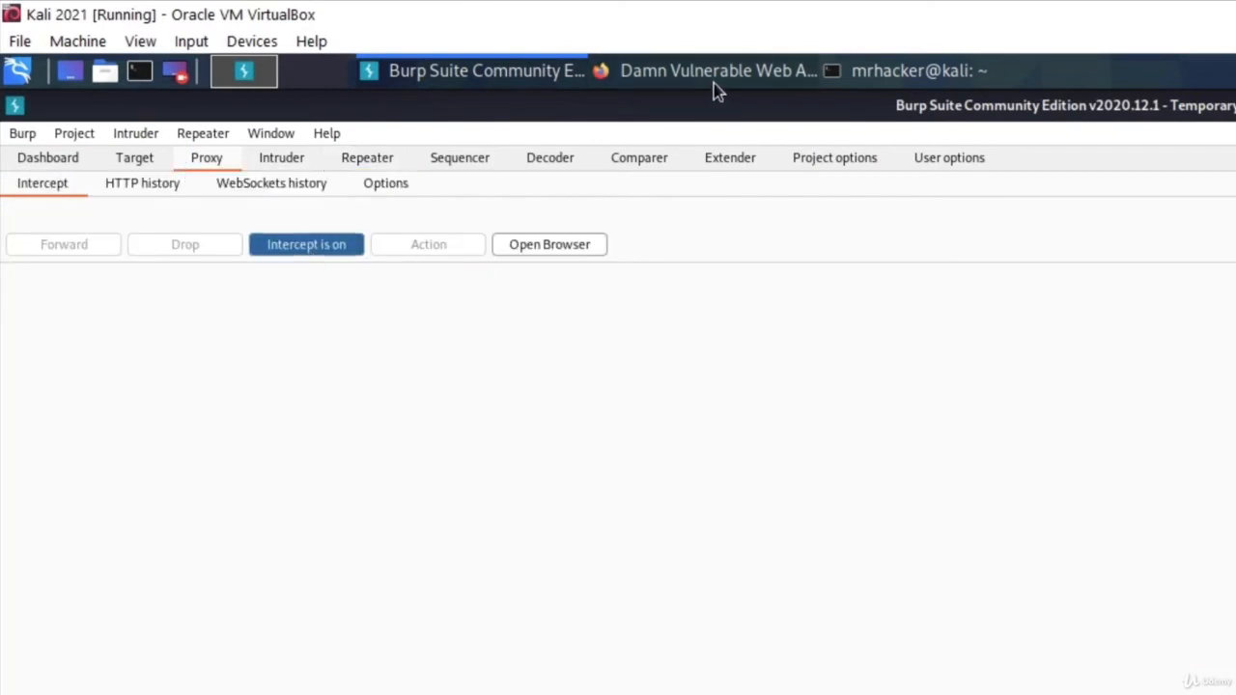
{"action": "left_click", "coordinate": [715, 75]}
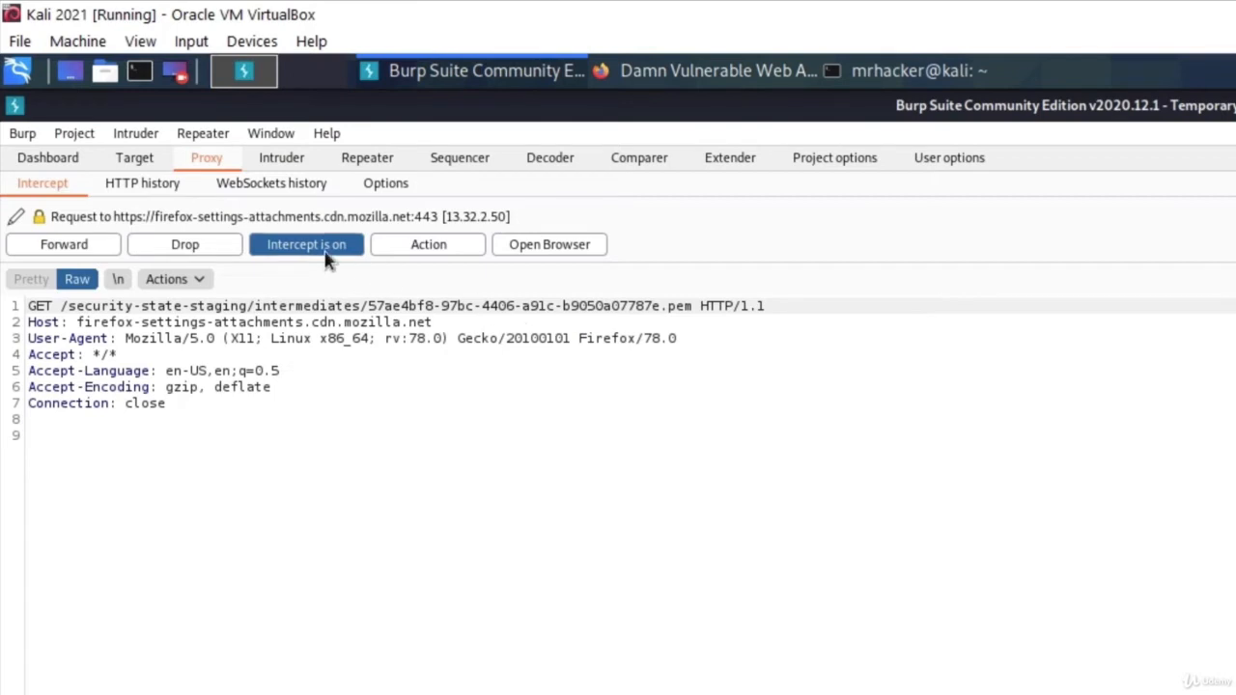
{"action": "left_click", "coordinate": [83, 248]}
{"action": "left_click", "coordinate": [85, 250]}
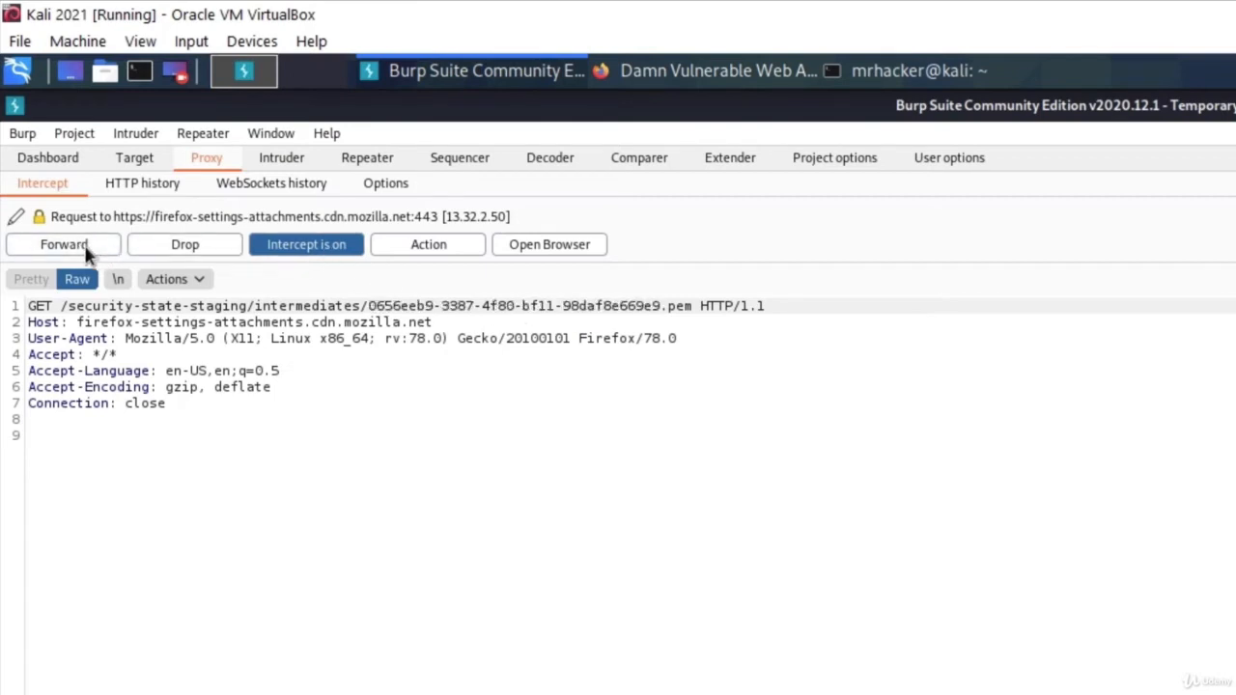
{"action": "left_click", "coordinate": [85, 250]}
{"action": "left_click", "coordinate": [85, 249]}
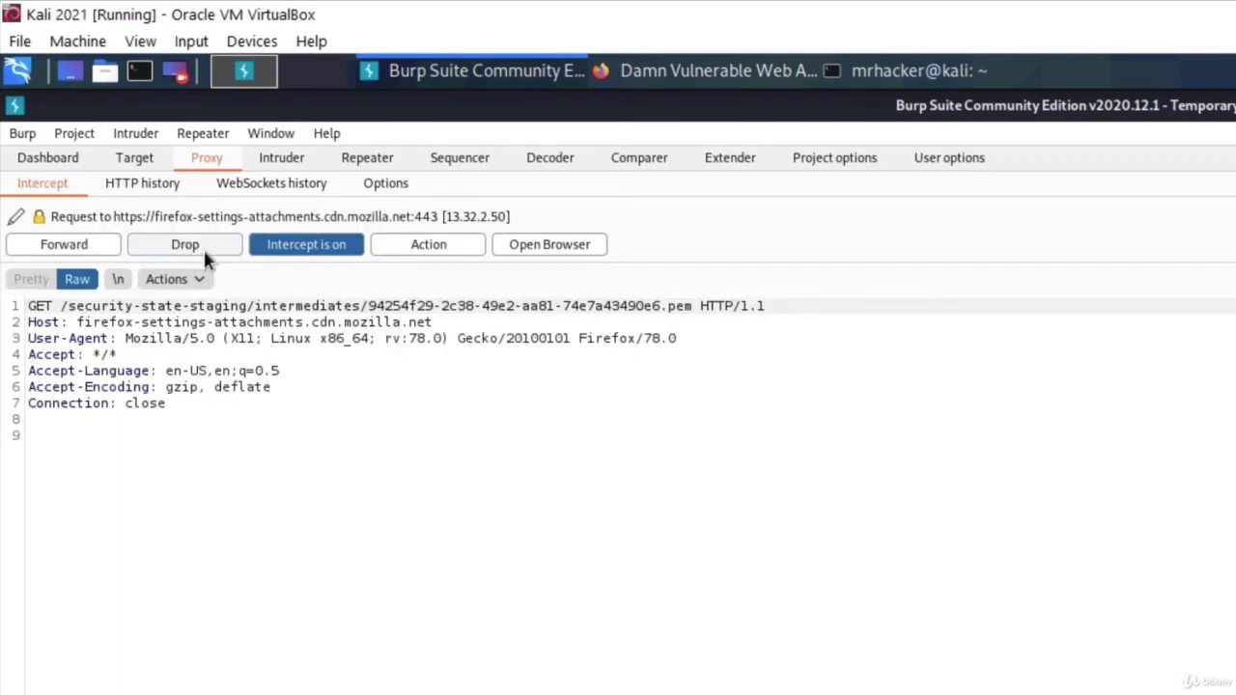
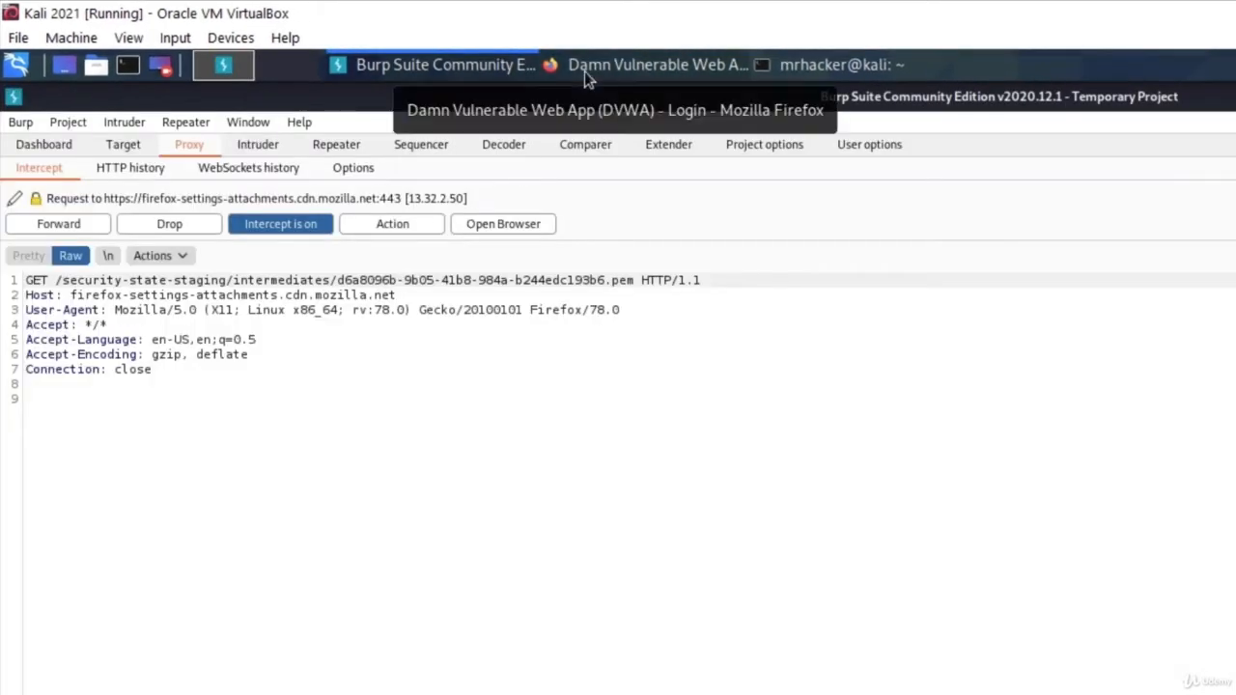
Bring the DVWA login page in Firefox to the front to submit the login.
{"action": "left_click", "coordinate": [602, 78]}
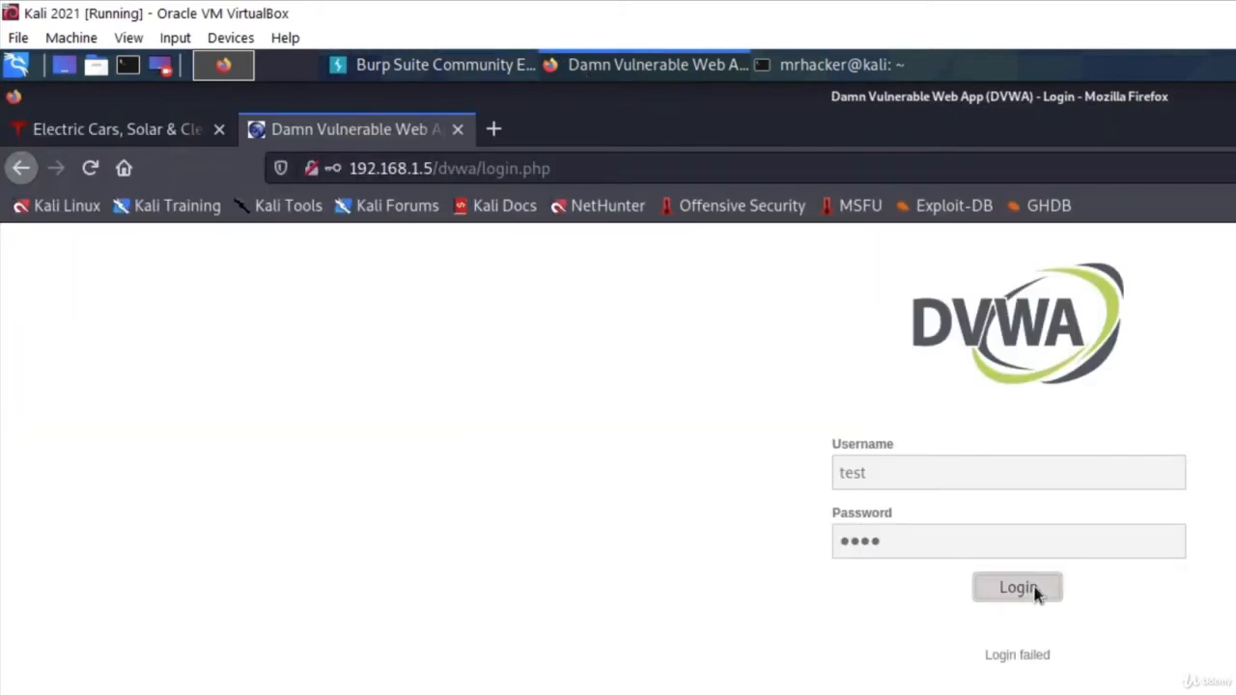
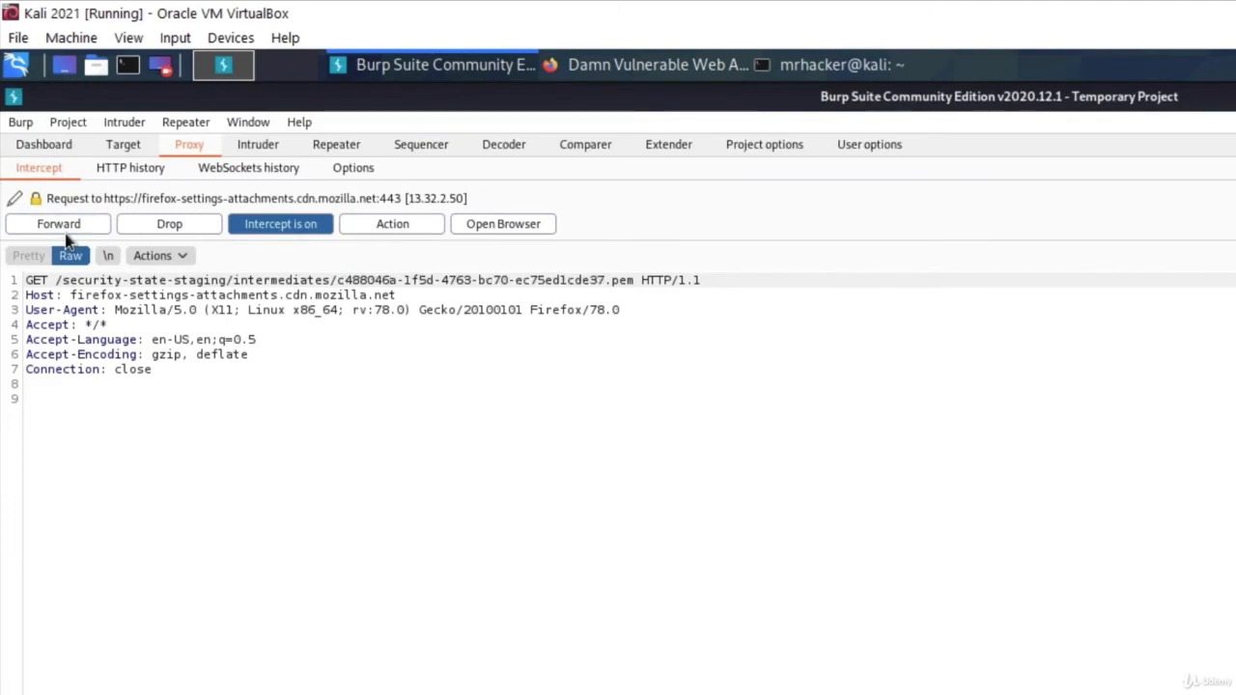
Forward the four held Firefox background requests, starting with the .pem certificate GET, to reach the DVWA login POST.
{"action": "left_click", "coordinate": [63, 230]}
{"action": "left_click", "coordinate": [64, 230]}
{"action": "left_click", "coordinate": [64, 230]}
{"action": "left_click", "coordinate": [64, 230]}
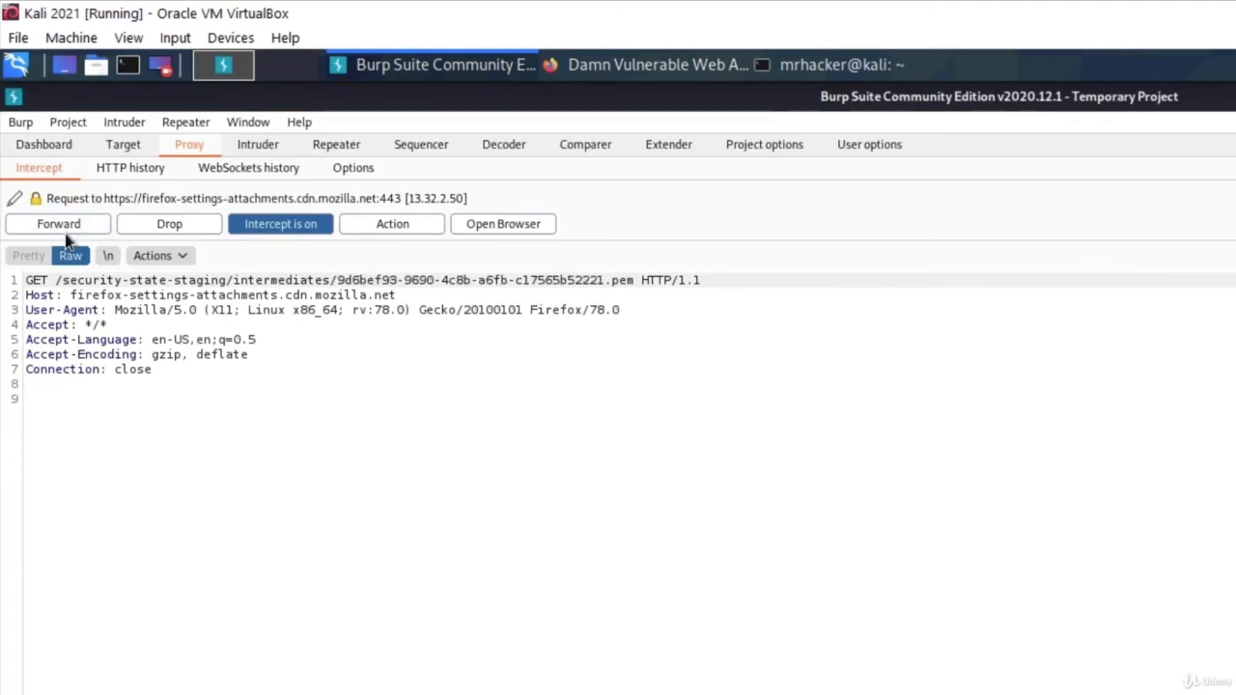
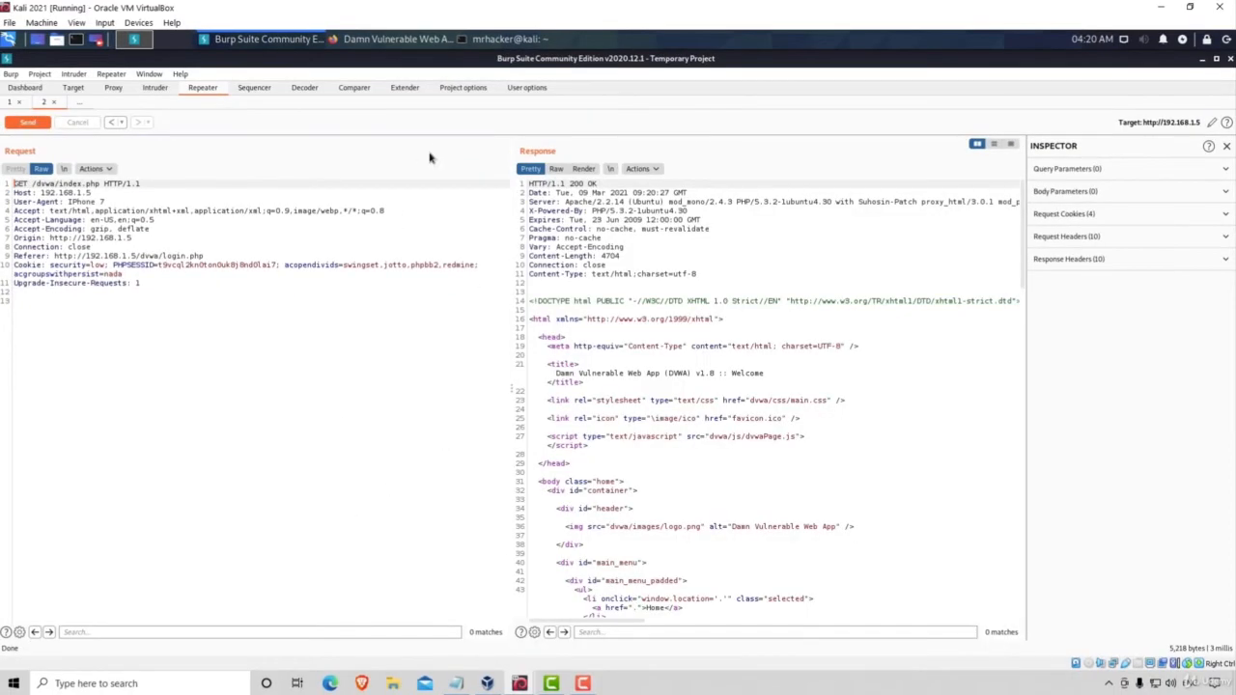
Skim the GET /dvwa/index.php response HTML, then render it as the logged-in DVWA welcome page.
{"action": "scroll", "coordinate": [784, 253], "scroll_direction": "down", "scroll_amount": 15}
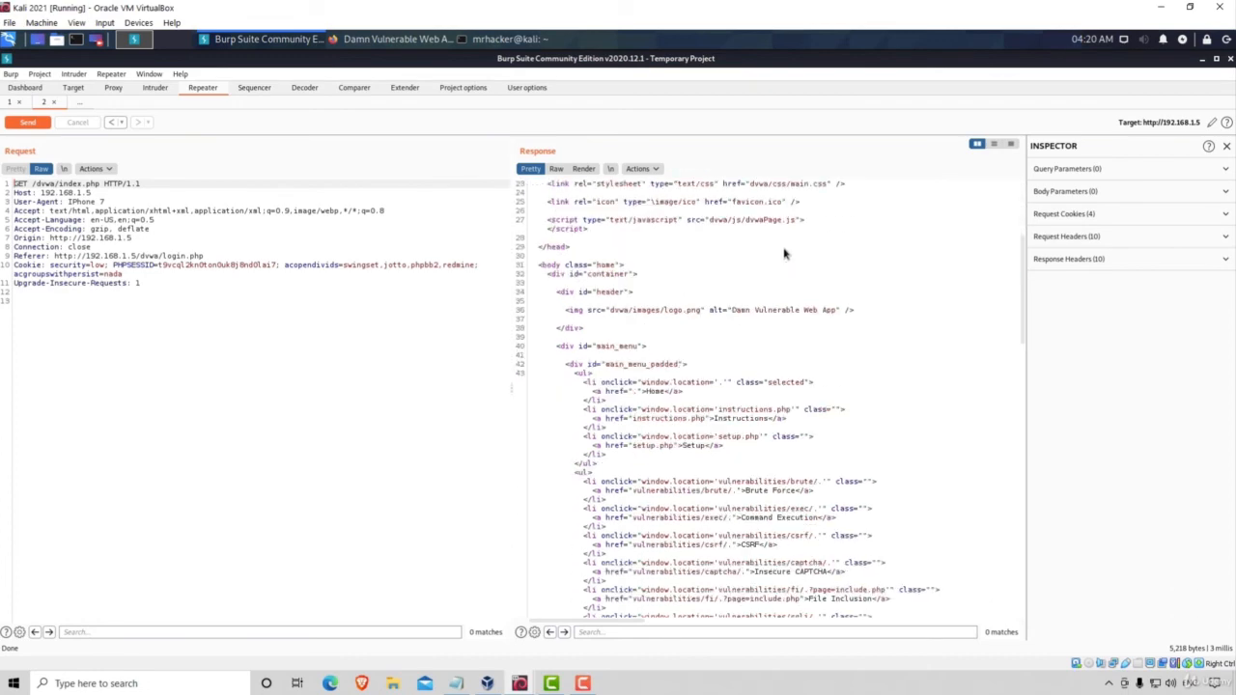
{"action": "scroll", "coordinate": [784, 258], "scroll_direction": "down", "scroll_amount": 10}
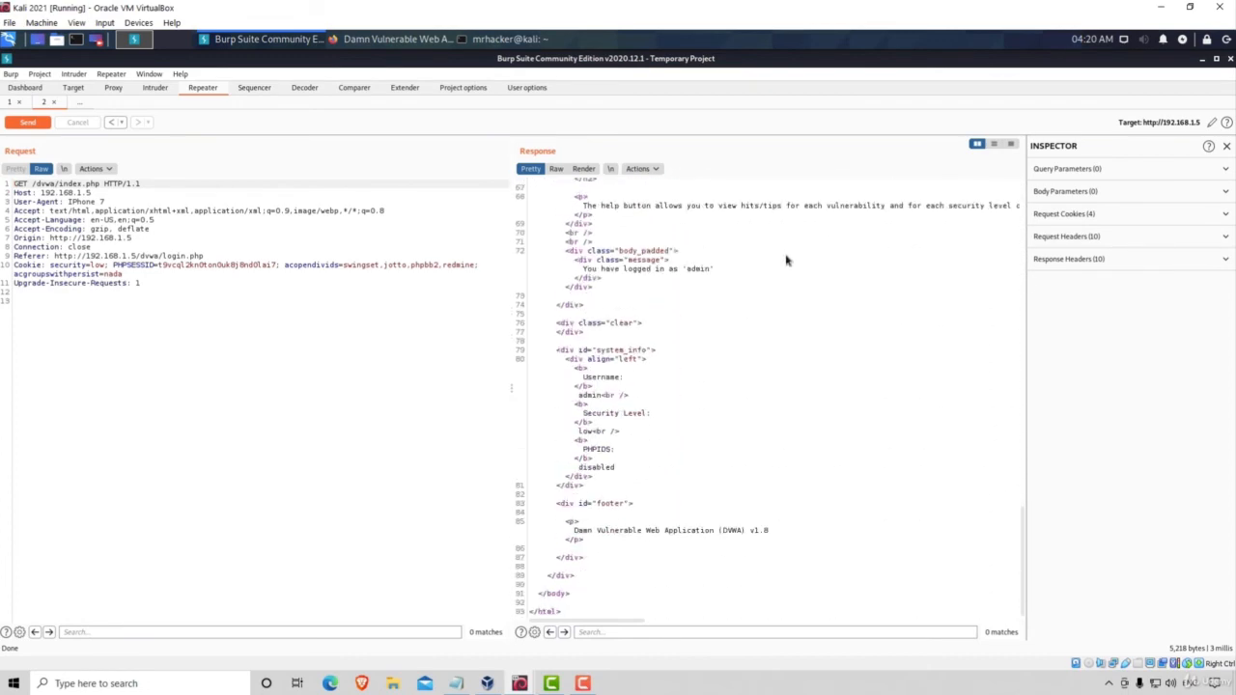
{"action": "scroll", "coordinate": [745, 479], "scroll_direction": "up", "scroll_amount": 3}
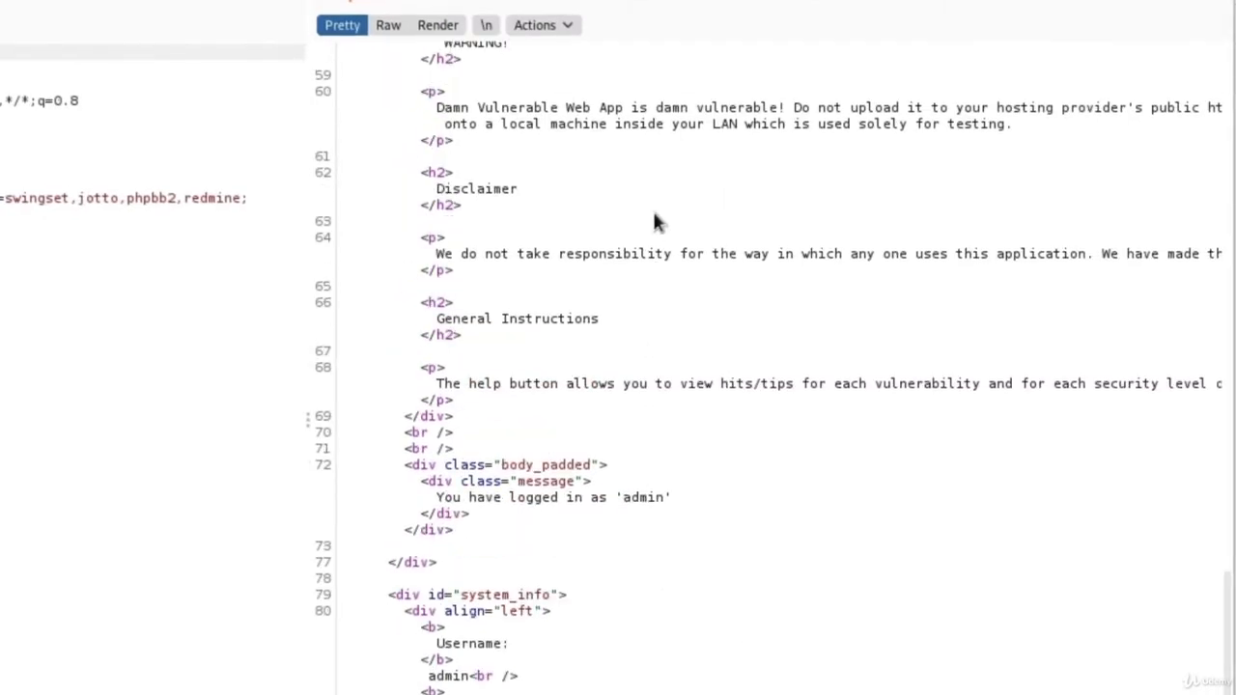
{"action": "scroll", "coordinate": [655, 223], "scroll_direction": "up", "scroll_amount": 6}
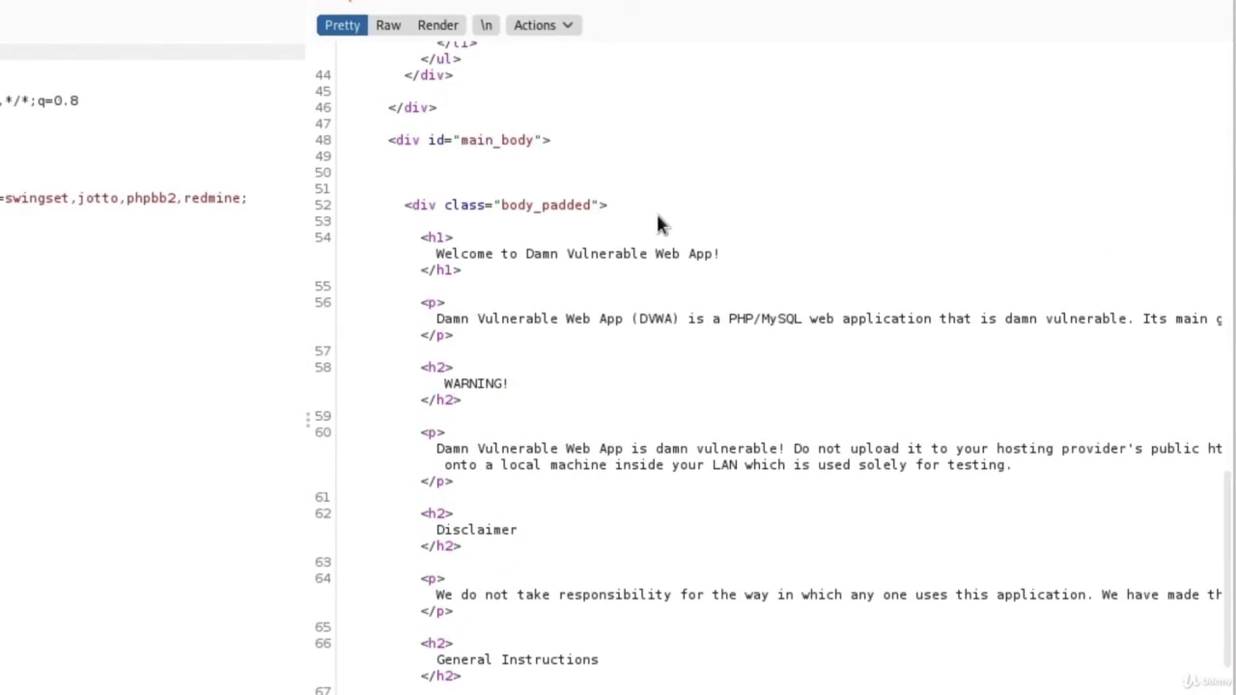
{"action": "left_click", "coordinate": [437, 25]}
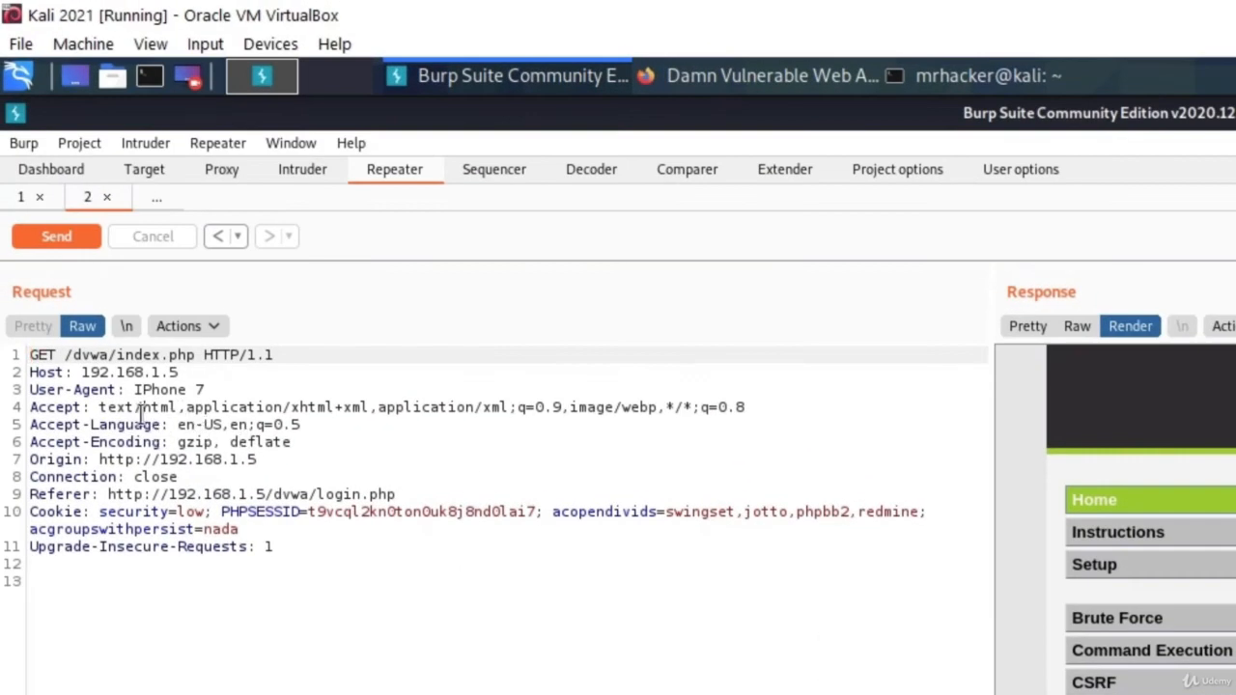
{"action": "left_click_drag", "start_coordinate": [205, 391], "coordinate": [134, 391]}
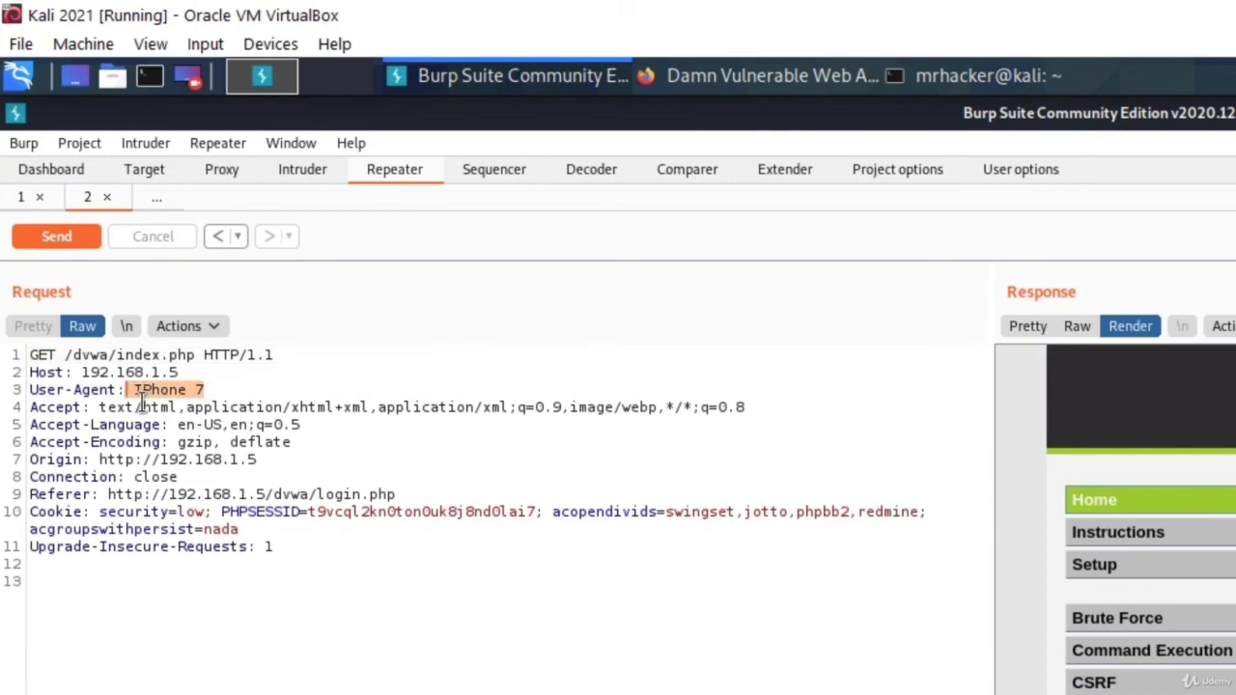
{"action": "left_click", "coordinate": [263, 396]}
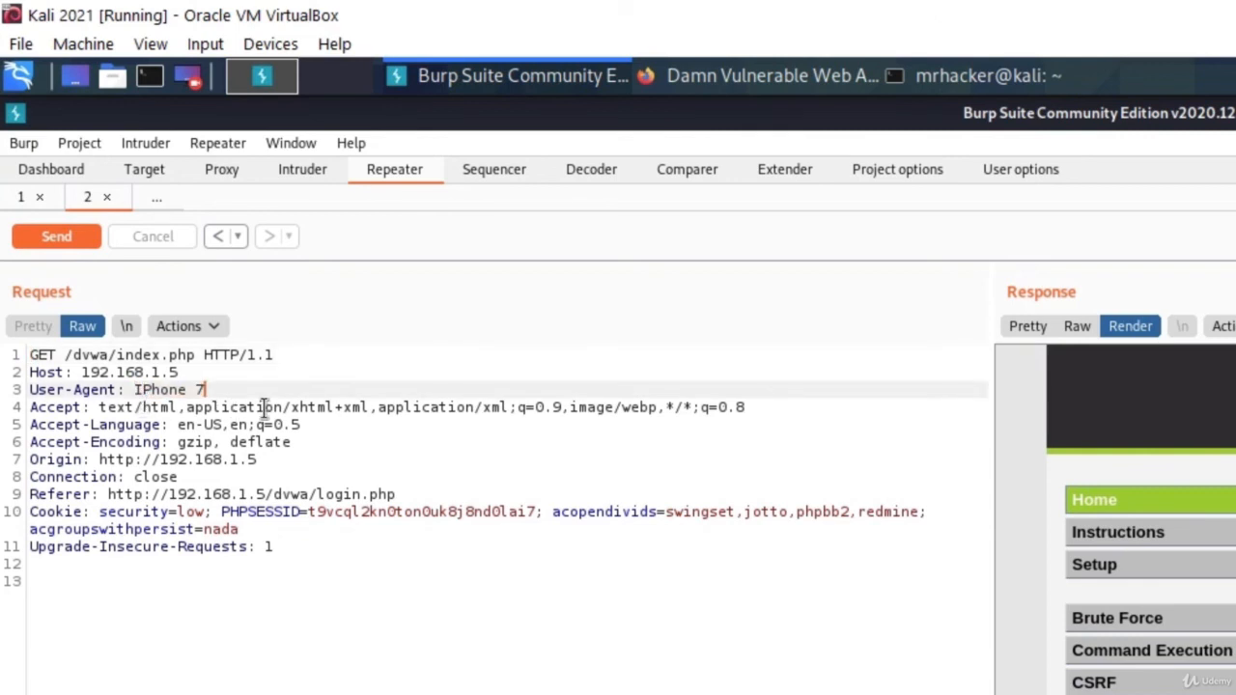